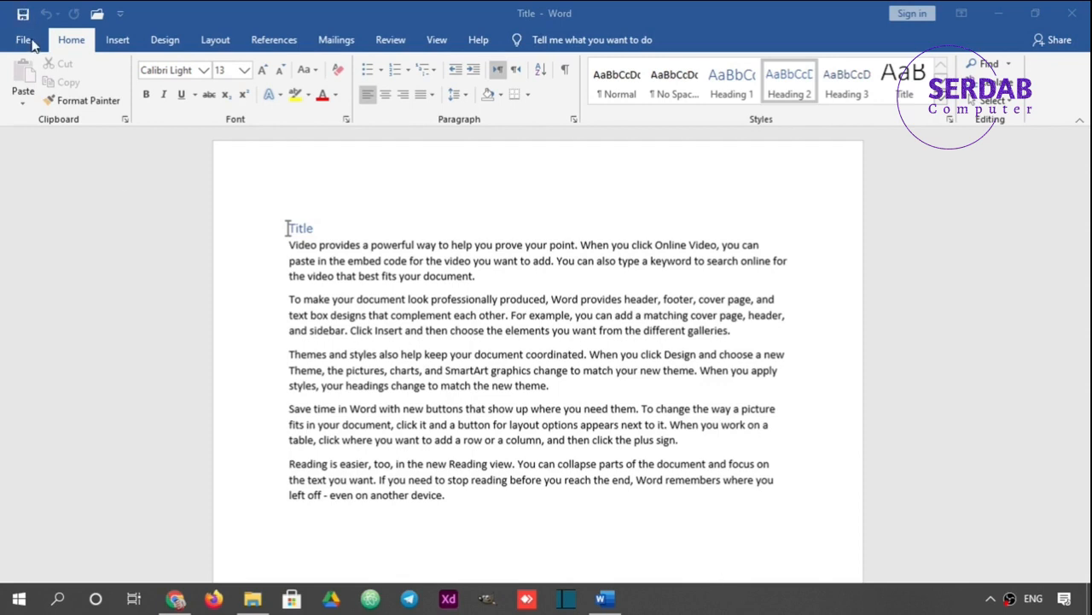
click(65, 47)
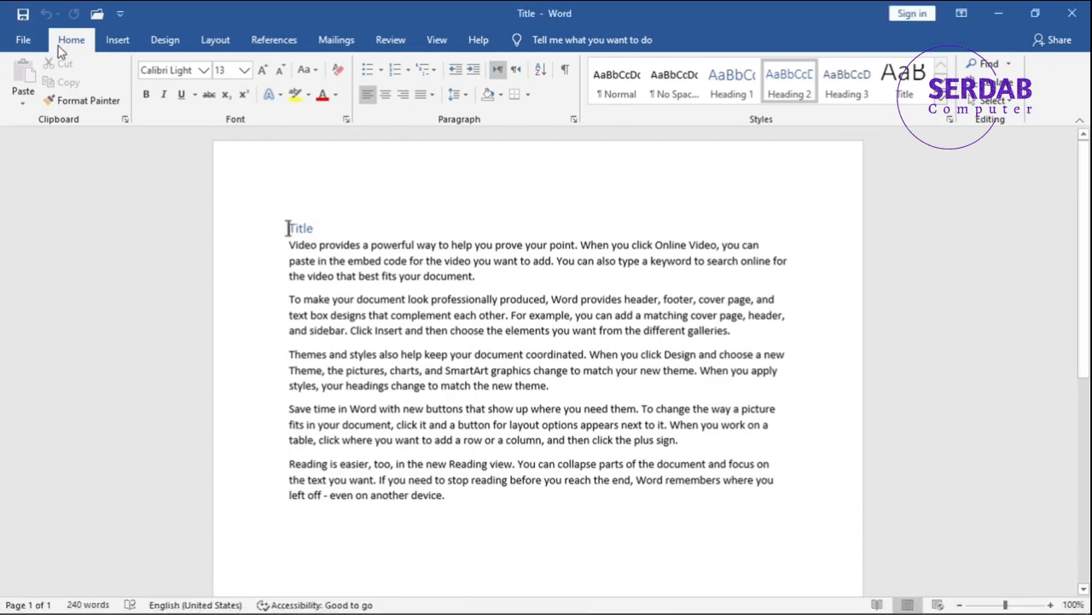
key(super+shift+s)
drag(1, 48, 1088, 123)
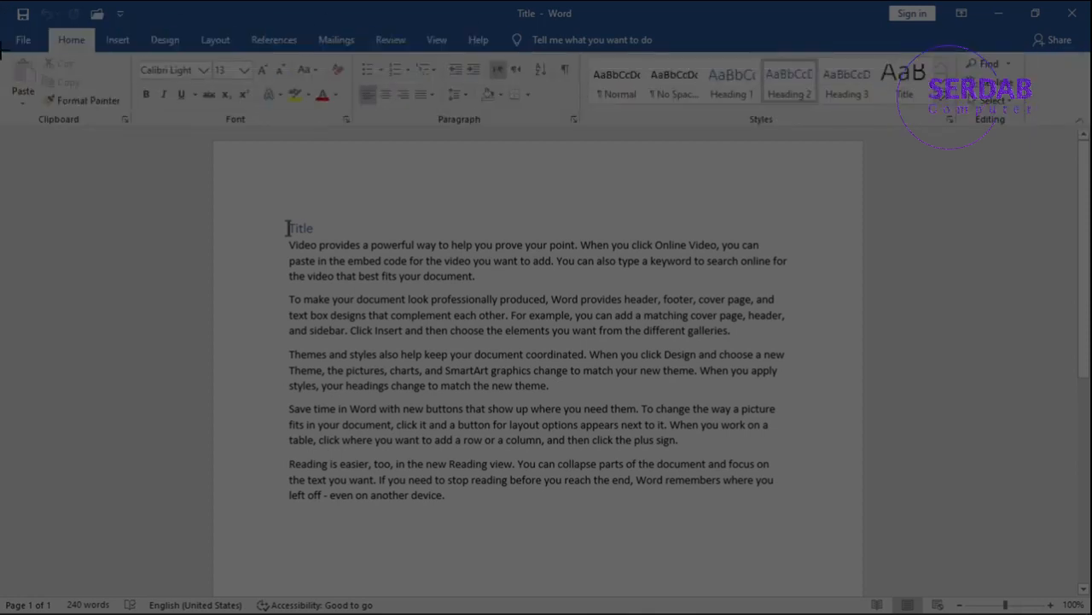
click(622, 20)
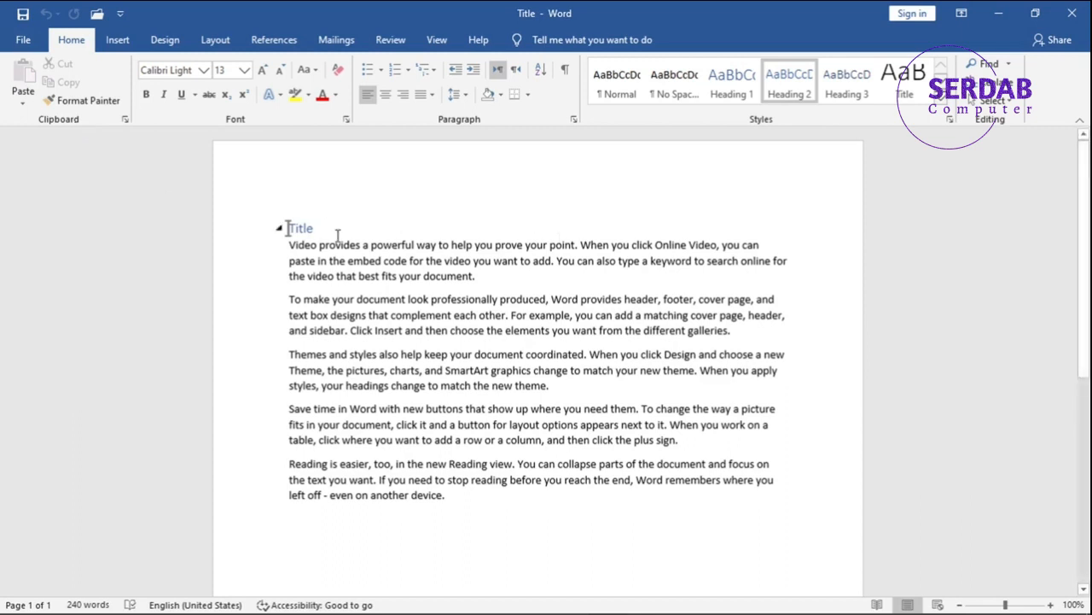
Step: Cut the word "Video" from the start of the first body paragraph and paste it at the start of the second
click(312, 245)
double_click(311, 245)
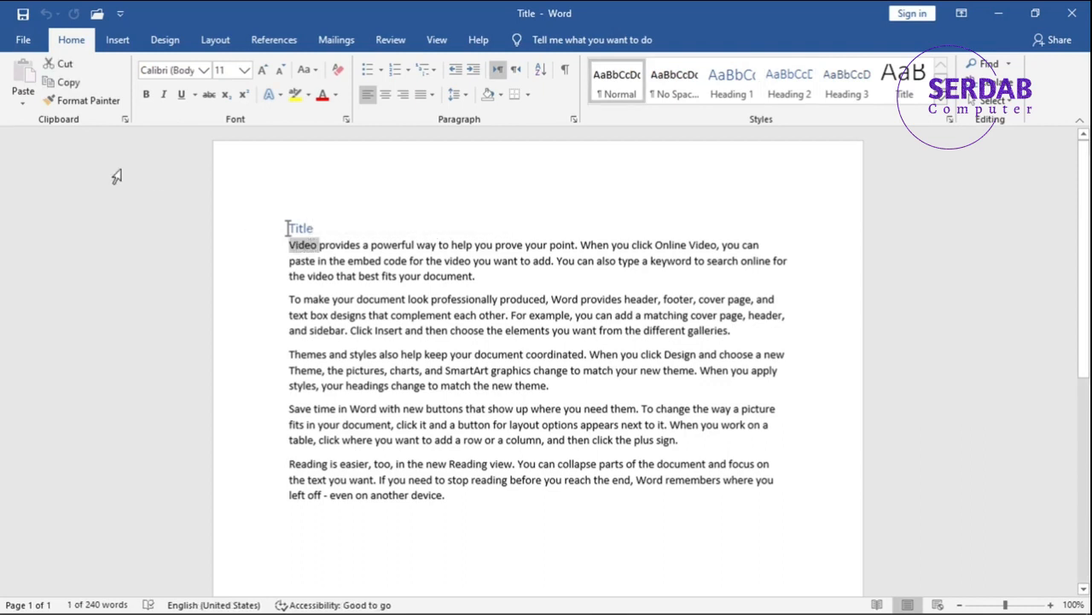
click(68, 70)
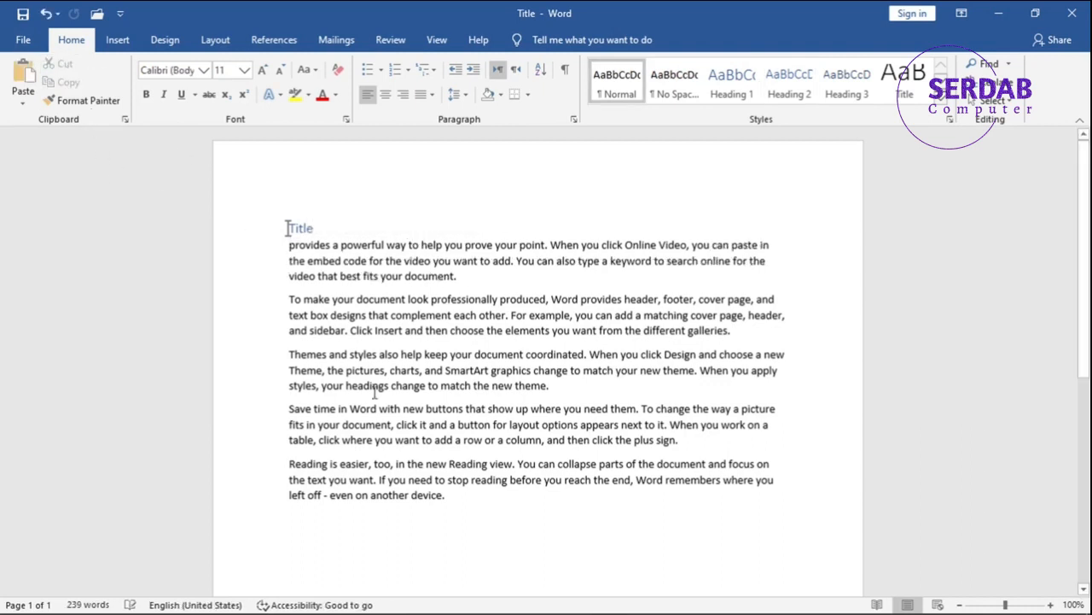
click(290, 299)
click(34, 82)
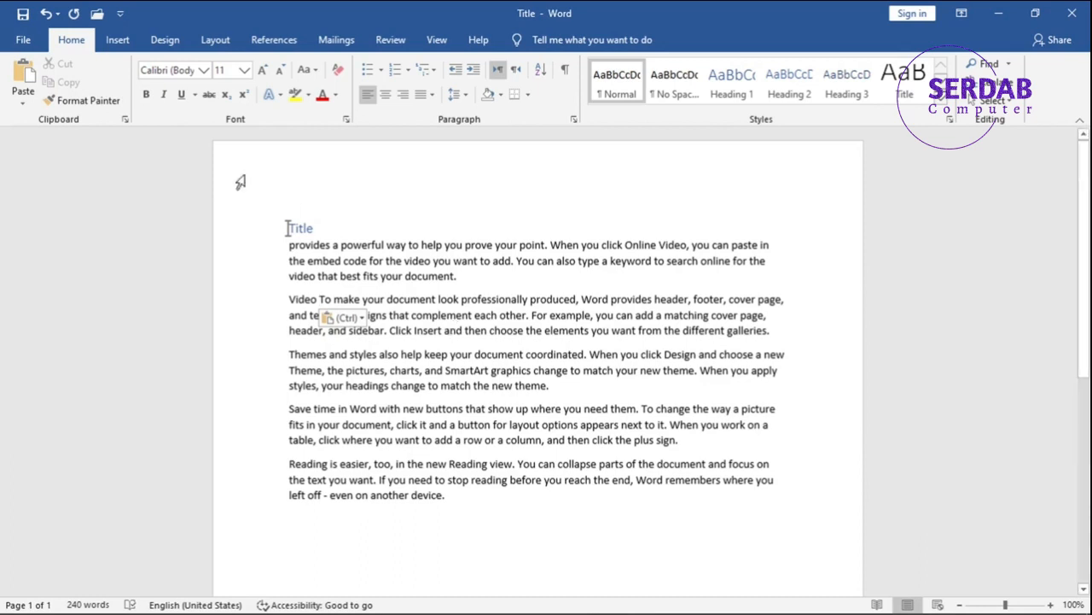
Step: Undo the paste and the cut of "Video", and copy the word instead
click(46, 15)
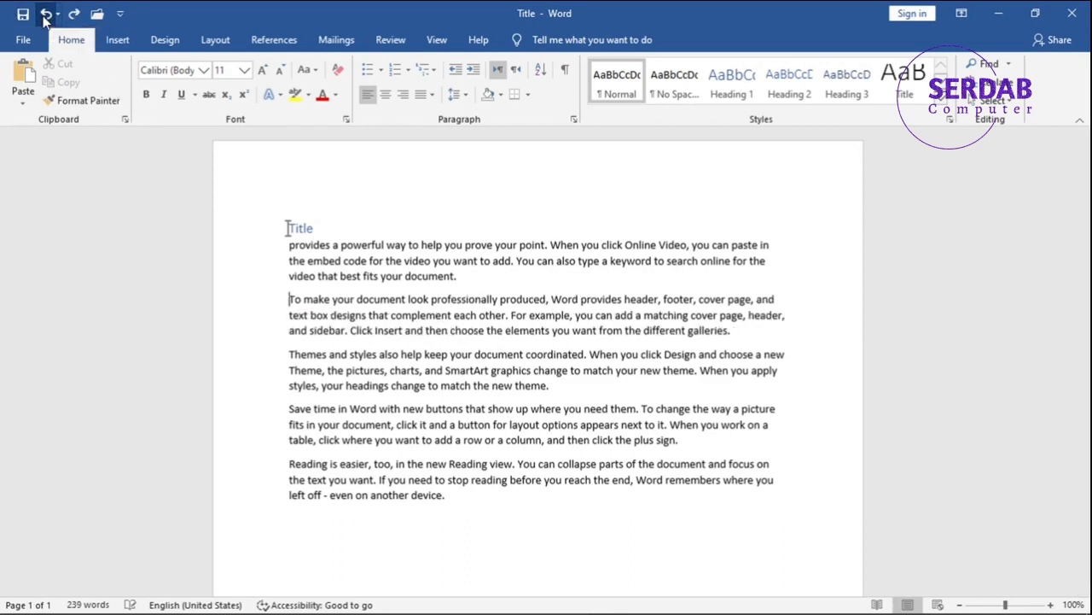
click(46, 15)
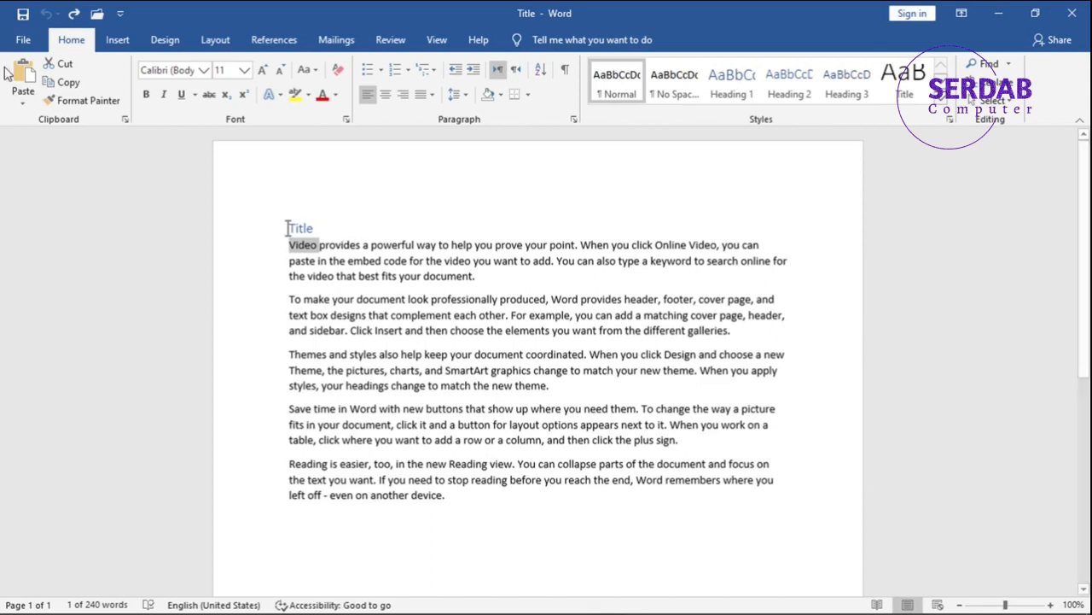
click(66, 84)
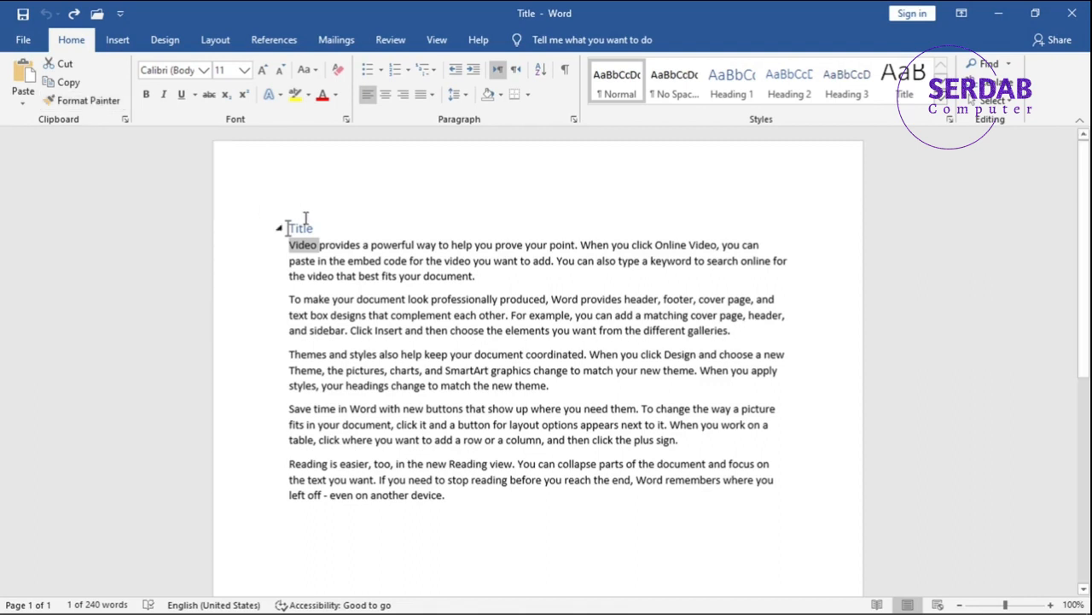
Step: Copy the "Title" heading's formatting onto the "Save time in Word" paragraph with Format Painter, and undo the change
double_click(304, 224)
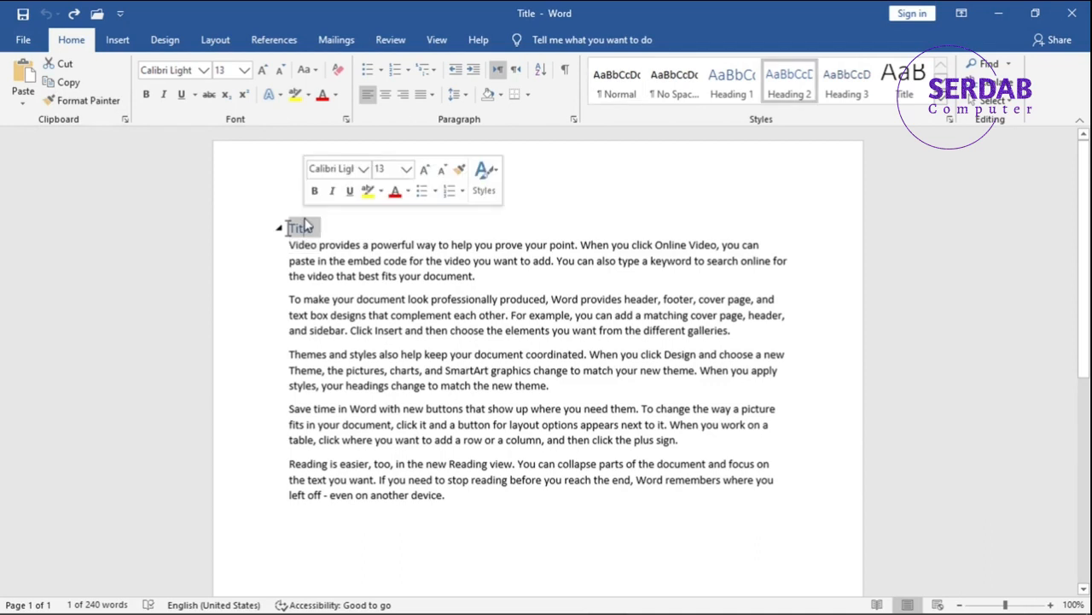
click(97, 104)
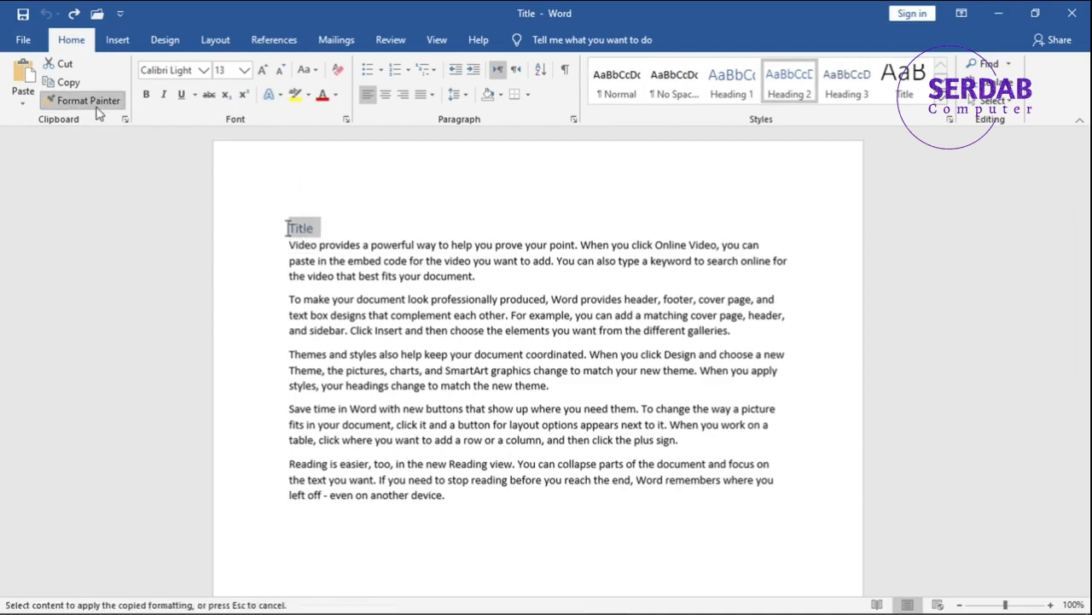
click(300, 411)
click(323, 429)
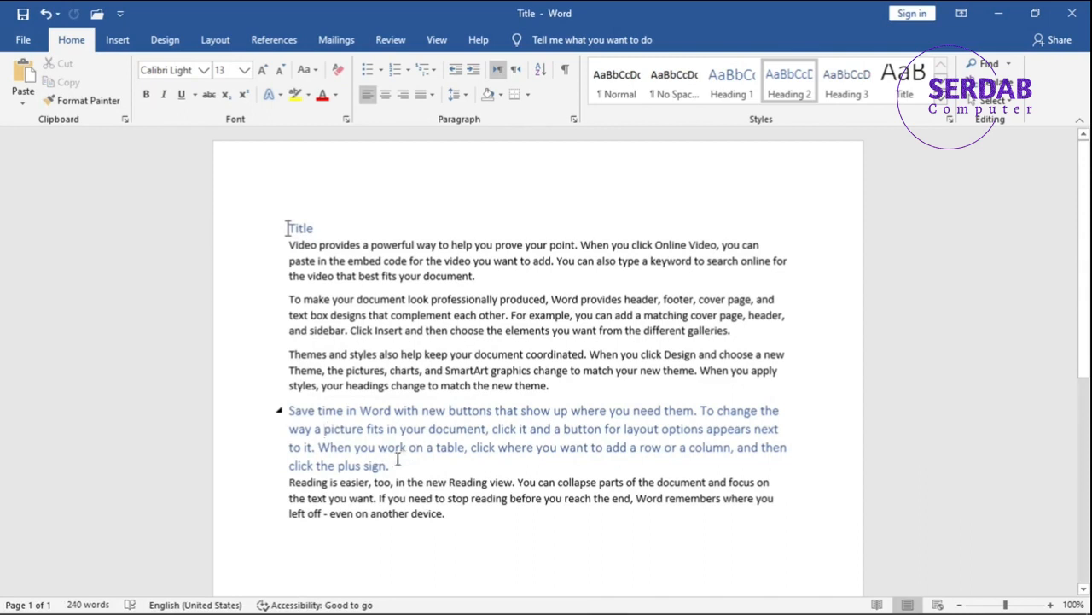
drag(403, 465, 287, 410)
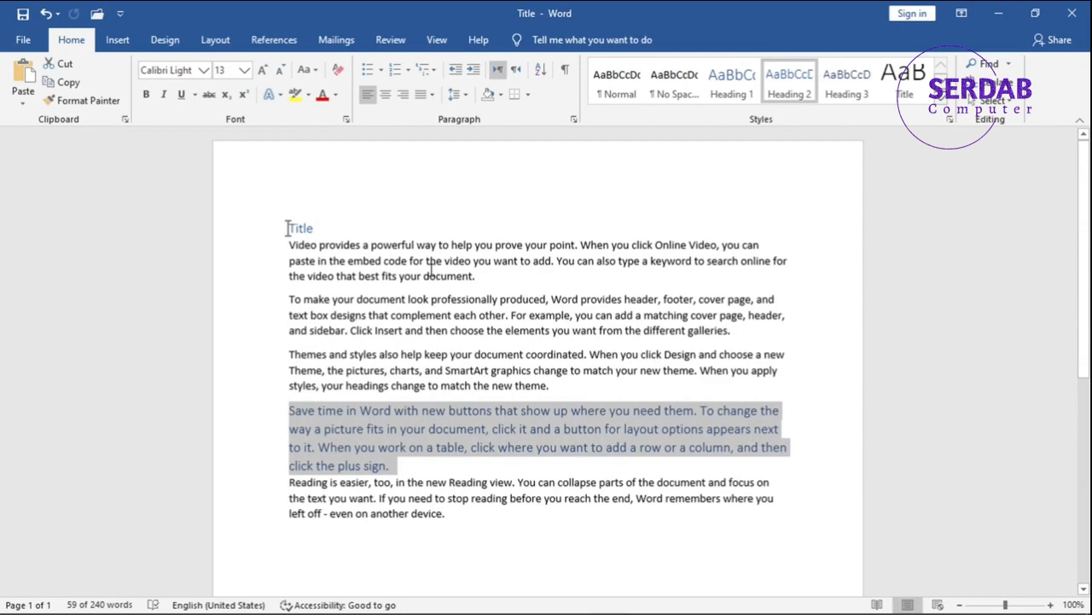
key(ctrl+z)
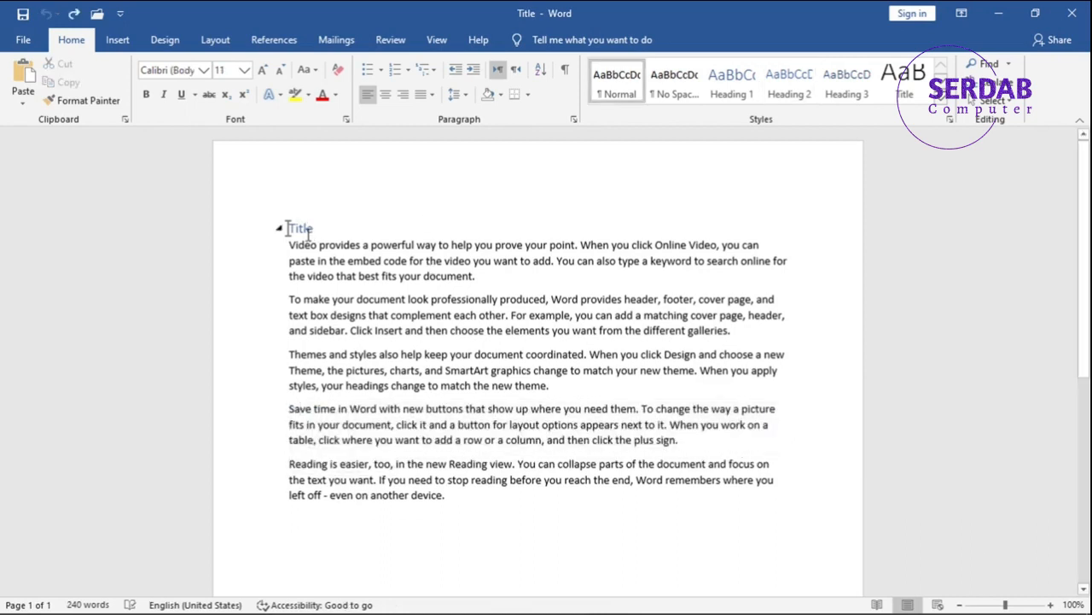
Step: Apply the "Title" heading's formatting to the second, fourth, fifth and third body paragraphs with Format Painter kept active
double_click(304, 230)
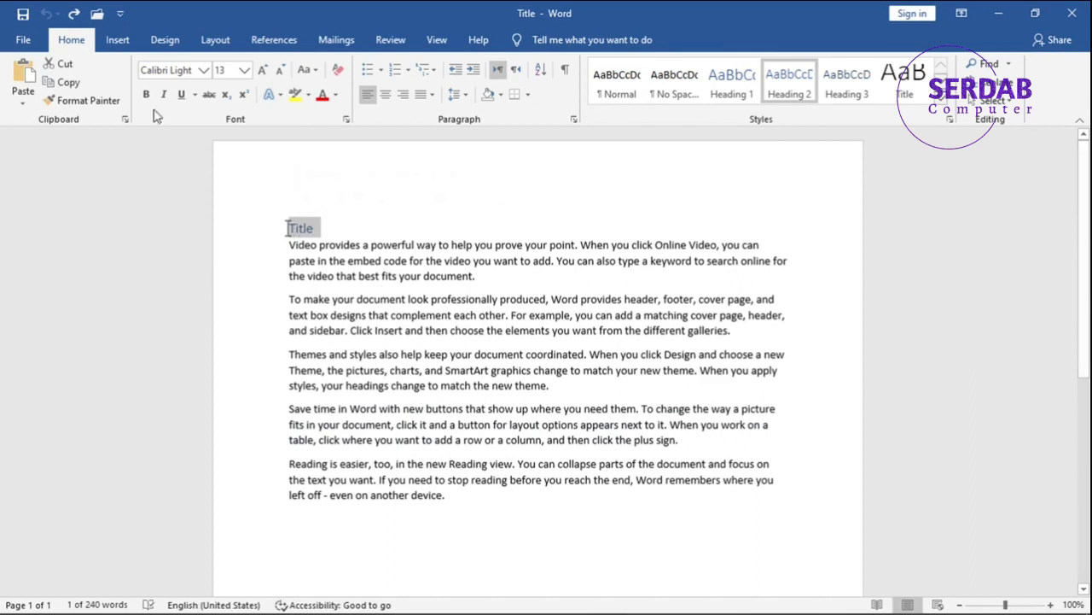
click(72, 102)
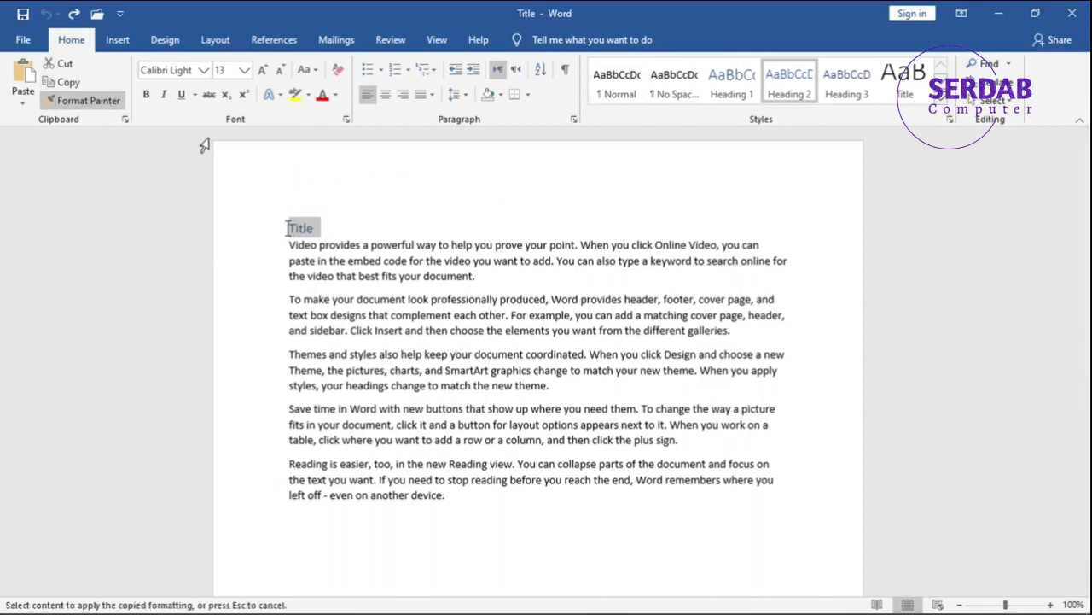
click(309, 301)
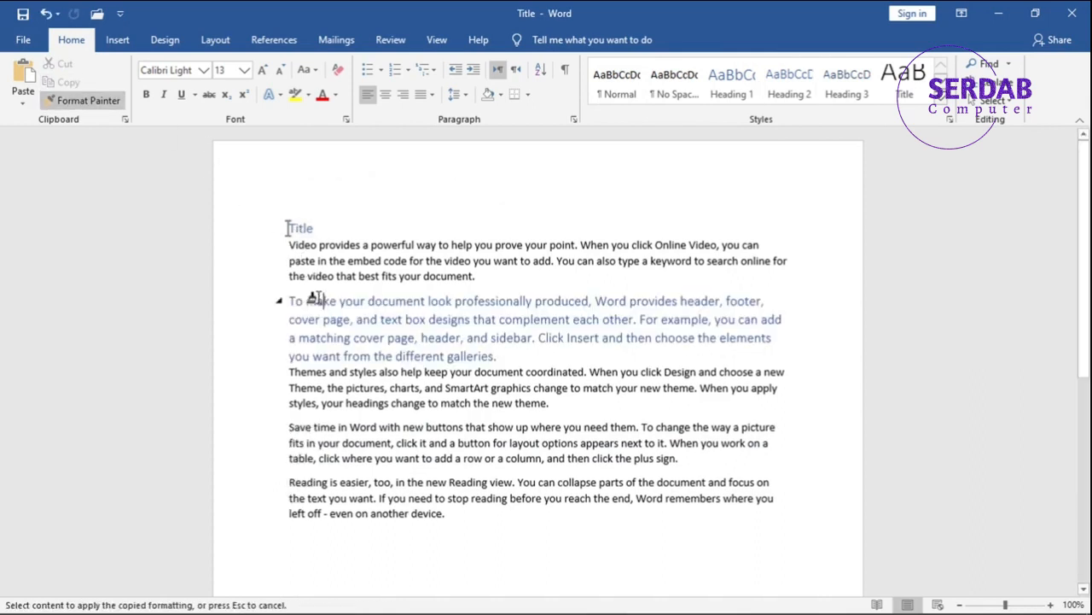
click(295, 427)
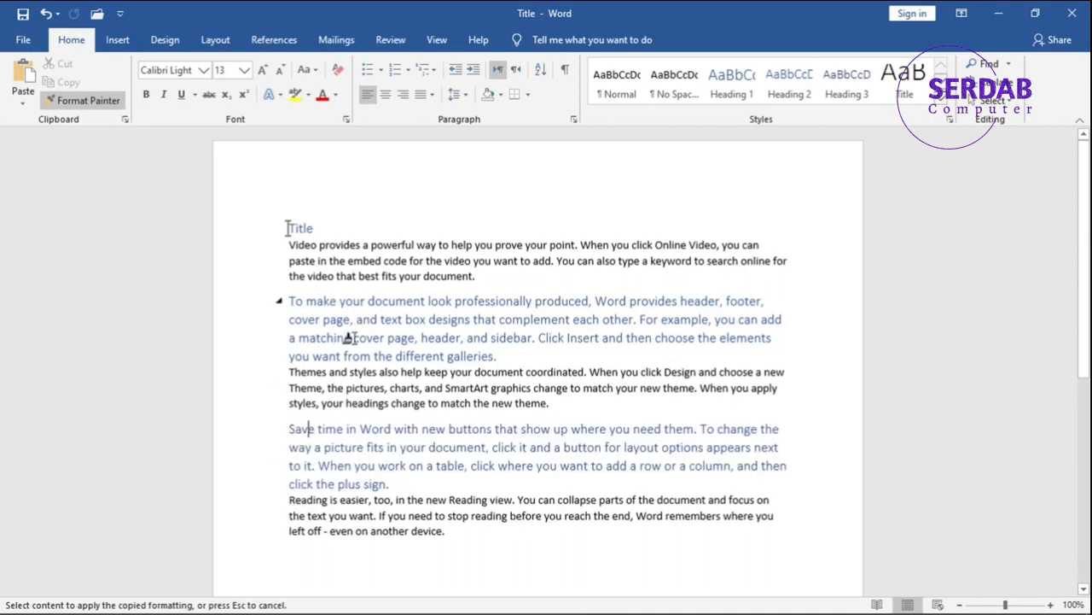
click(348, 530)
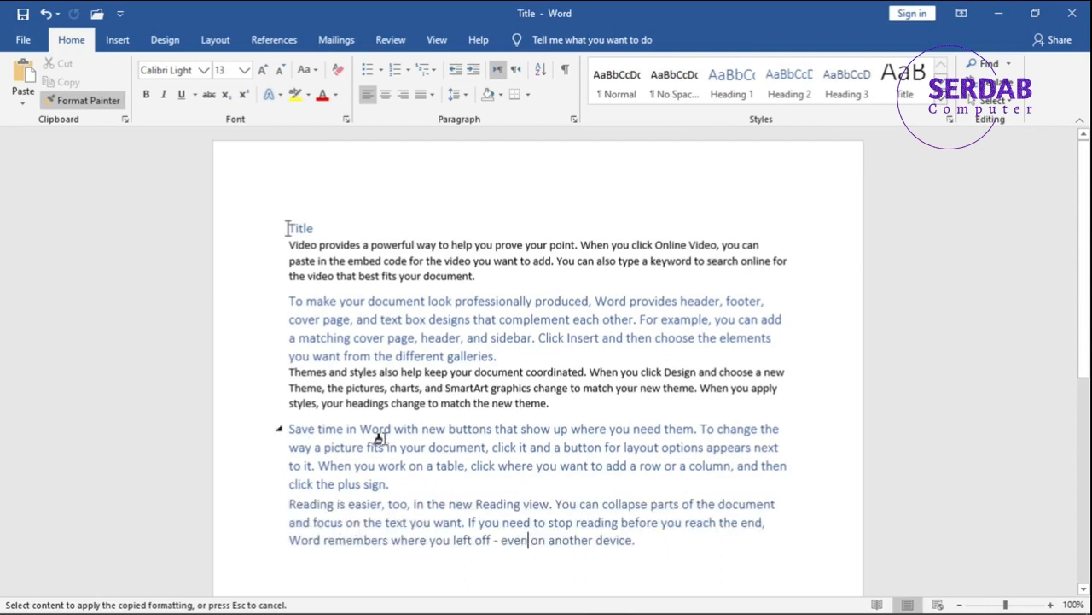
click(363, 388)
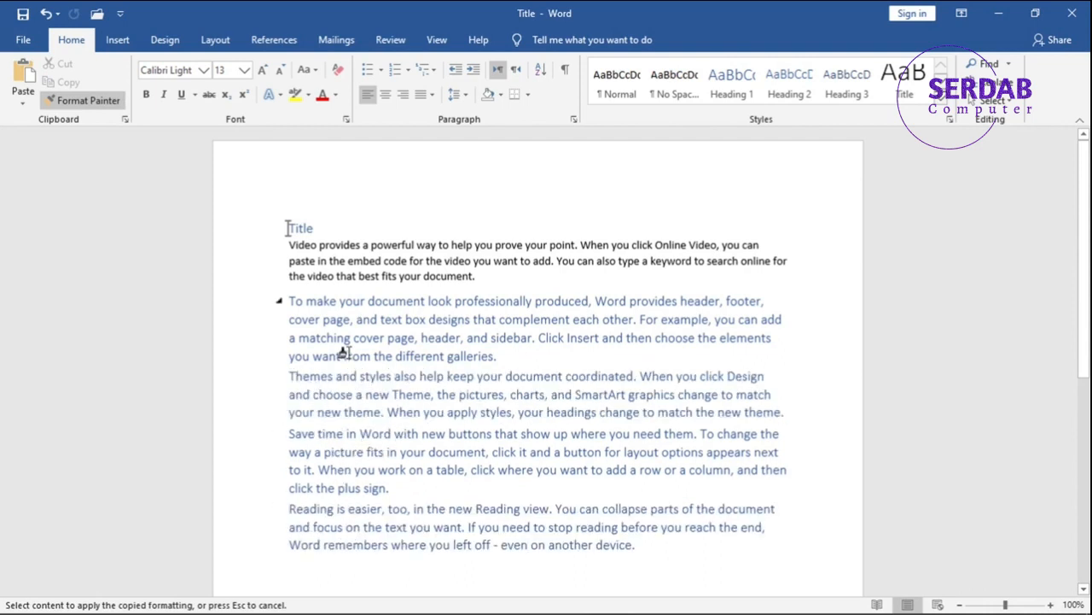
Step: Turn off Format Painter and undo the formatting applied to the body paragraphs
key(Escape)
key(ctrl+z)
key(ctrl+z)
key(ctrl+z)
key(ctrl+z)
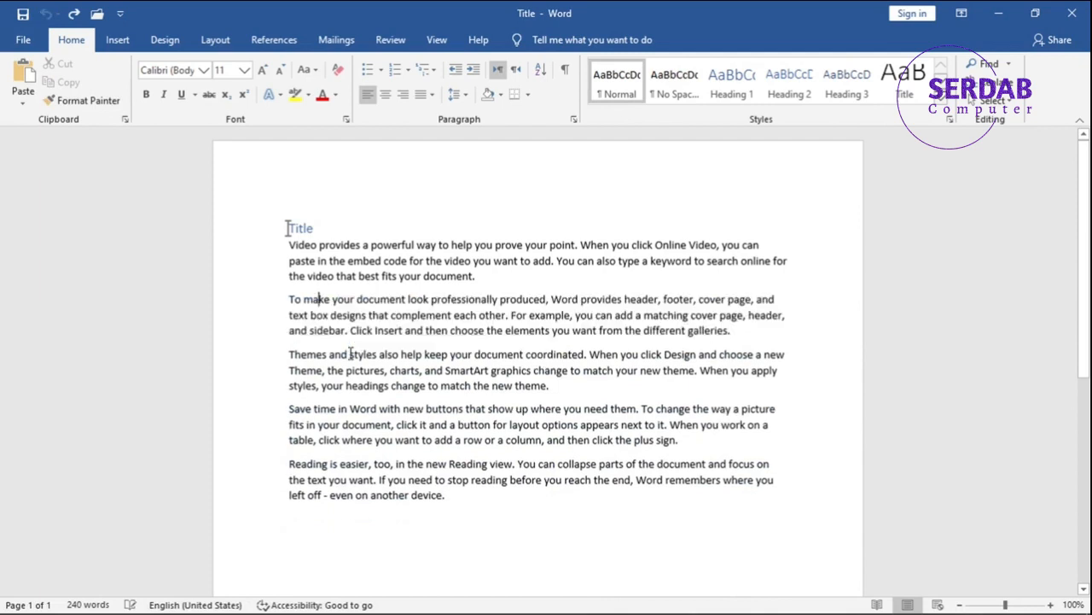
Step: Clear all formatting from the "Title" heading and reapply the Heading 2 style to it
drag(325, 226, 254, 215)
click(338, 71)
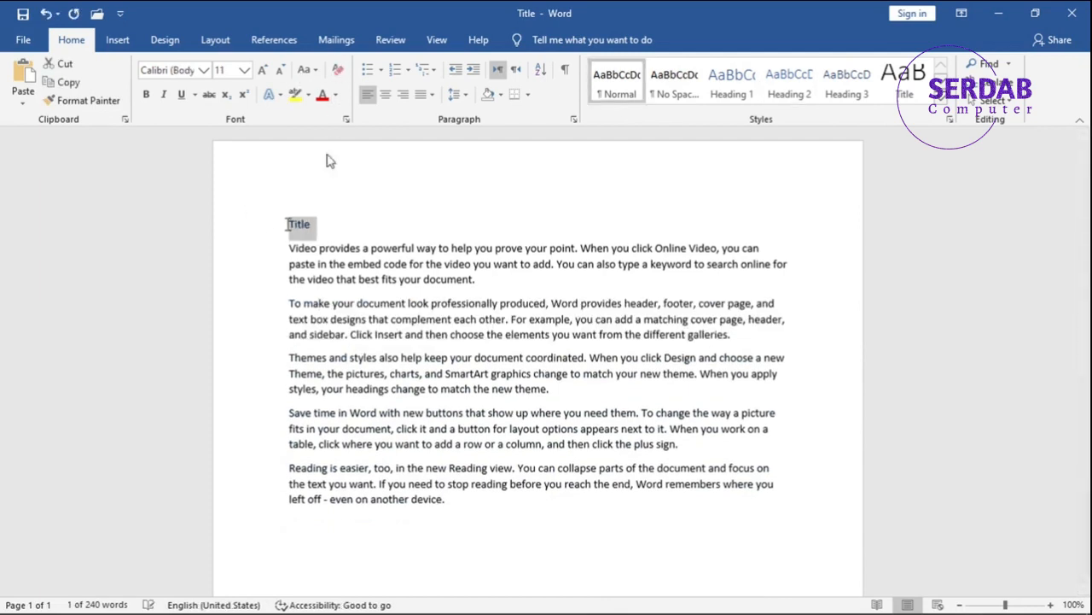
click(805, 94)
mouse_move(288, 228)
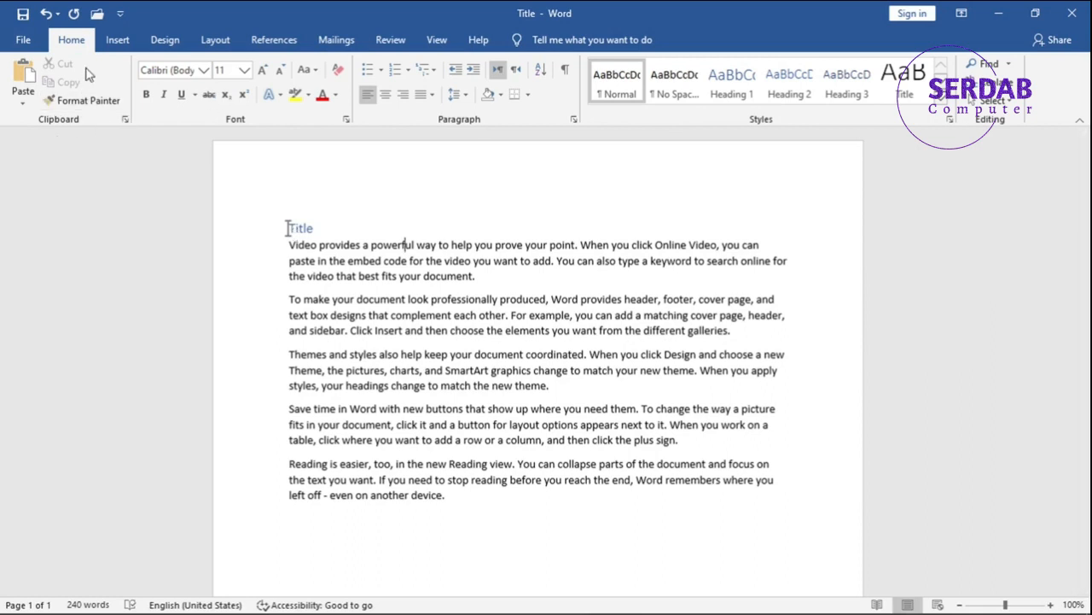
Step: Preview the paste options in the first body paragraph, including Keep Text Only, and close them without pasting
click(83, 101)
click(28, 99)
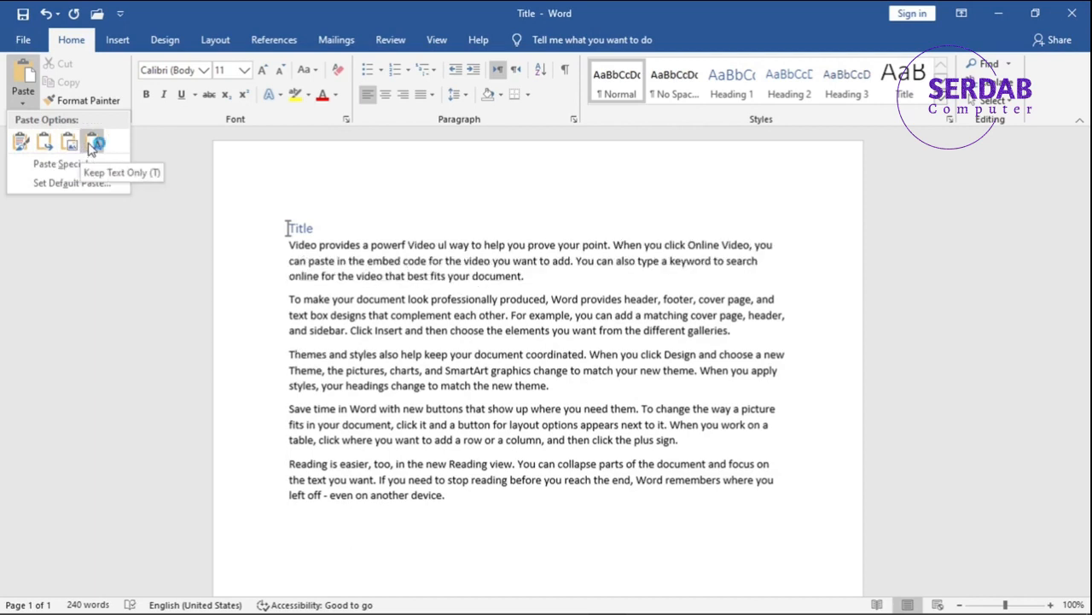
click(282, 222)
Step: Copy the "Title" heading and add an empty paragraph after the document's last paragraph
drag(320, 227, 254, 225)
click(71, 86)
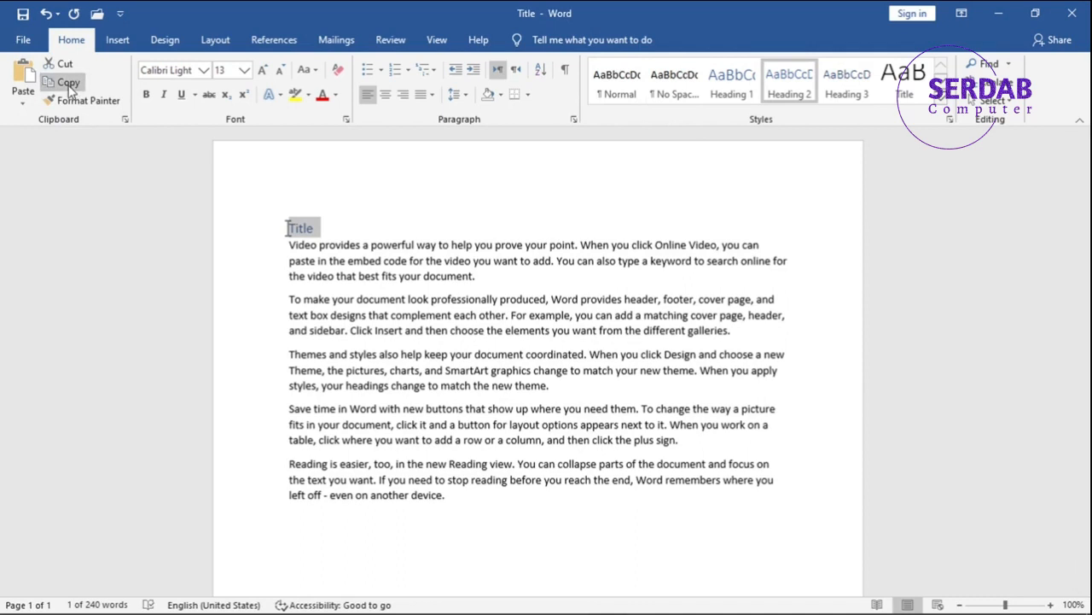
click(453, 496)
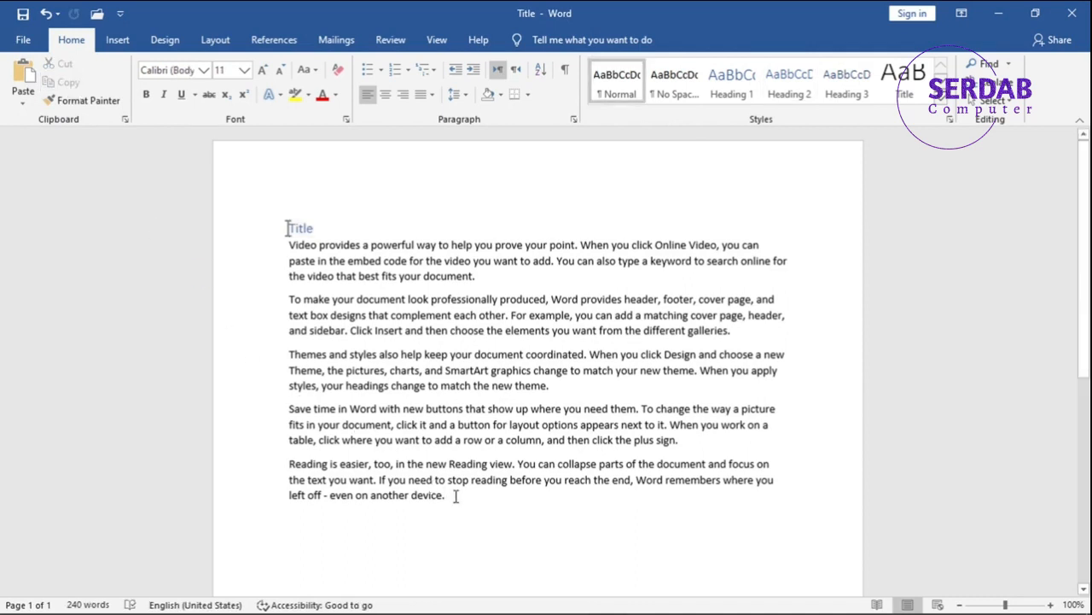
key(Return)
scroll(438, 475, down, 3)
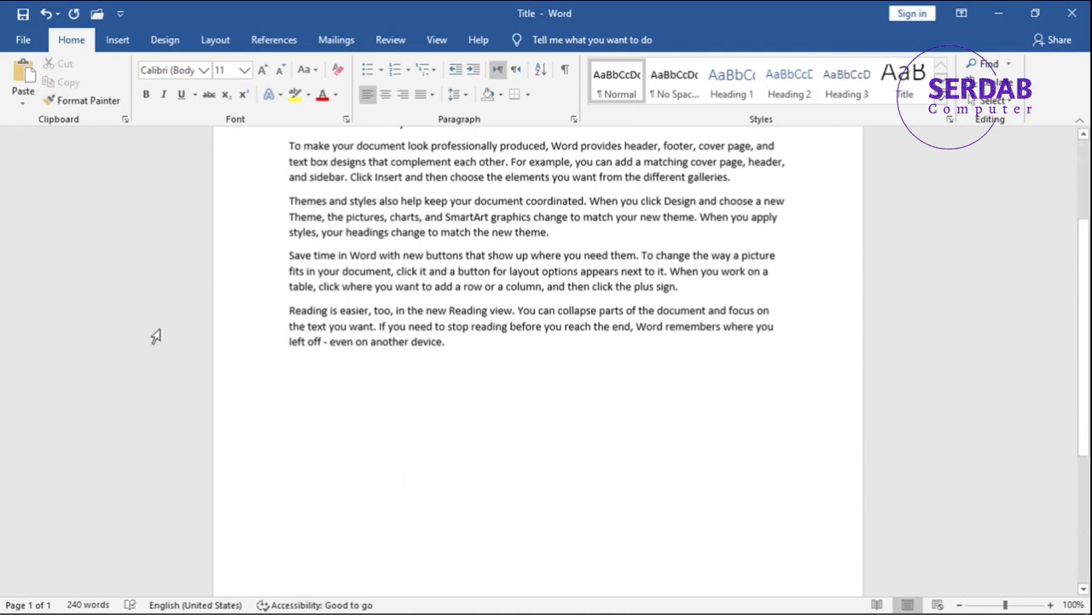
Step: Open Paste Special, choose Formatted Text (RTF) as a pasted link, and cancel the dialog
click(17, 104)
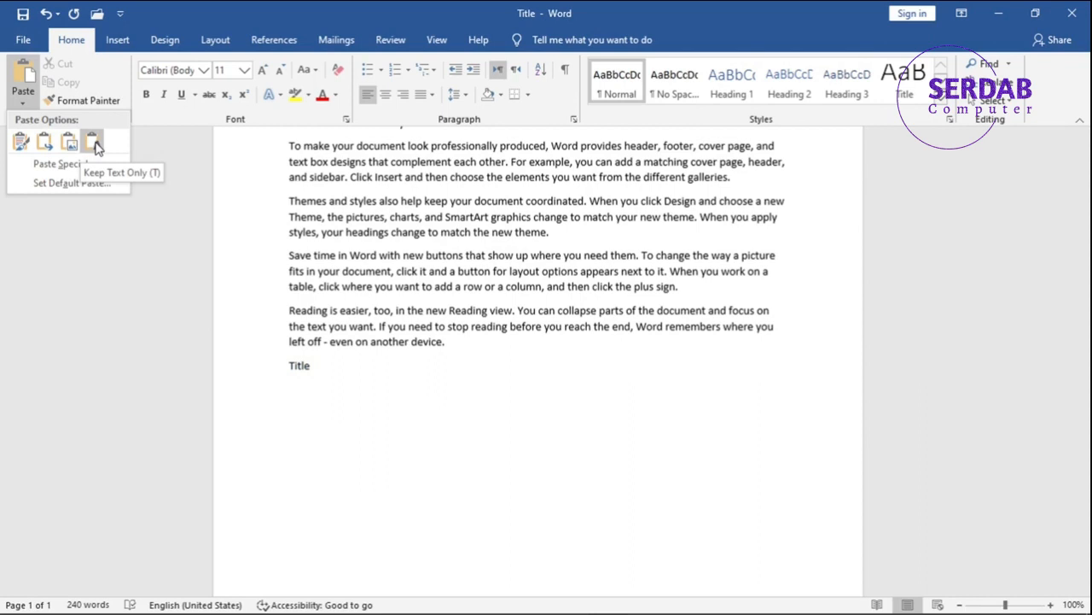
click(60, 164)
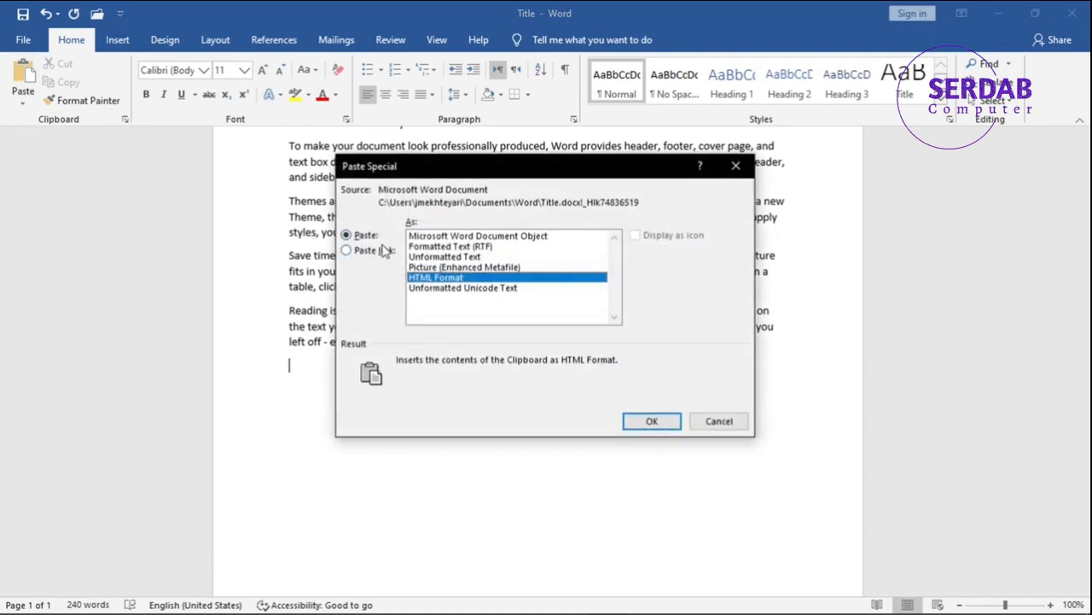
click(453, 247)
click(370, 239)
click(376, 251)
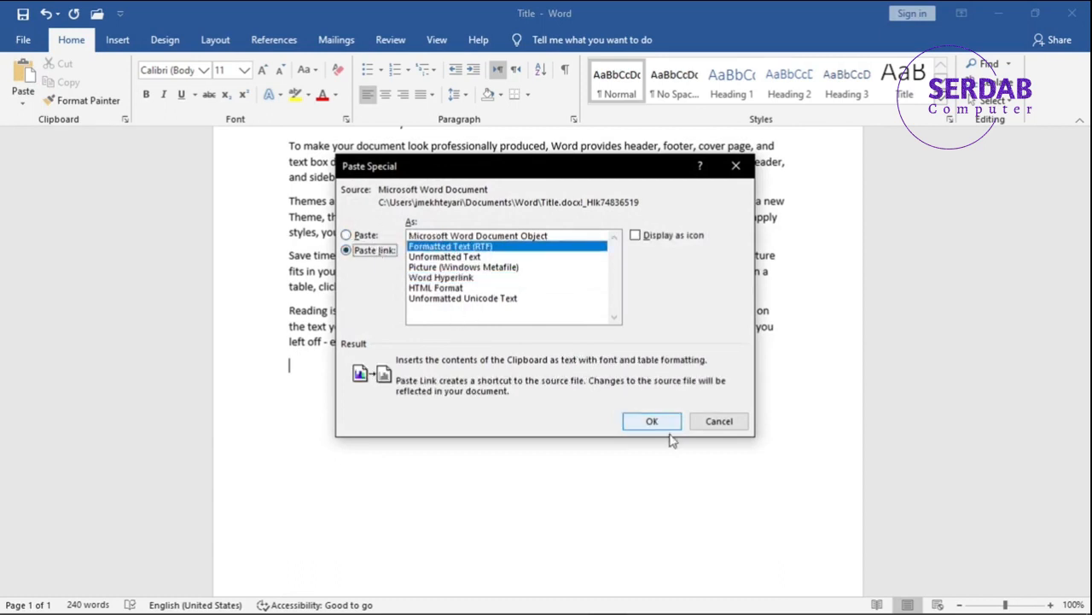
click(720, 421)
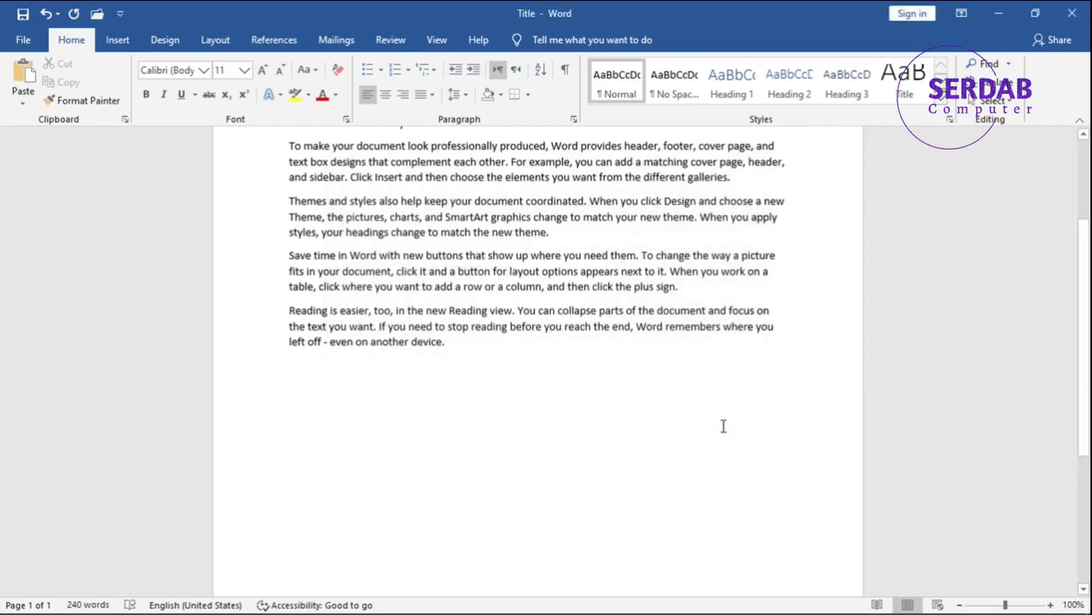
Step: Run winword to open a new blank Word document
key(super+r)
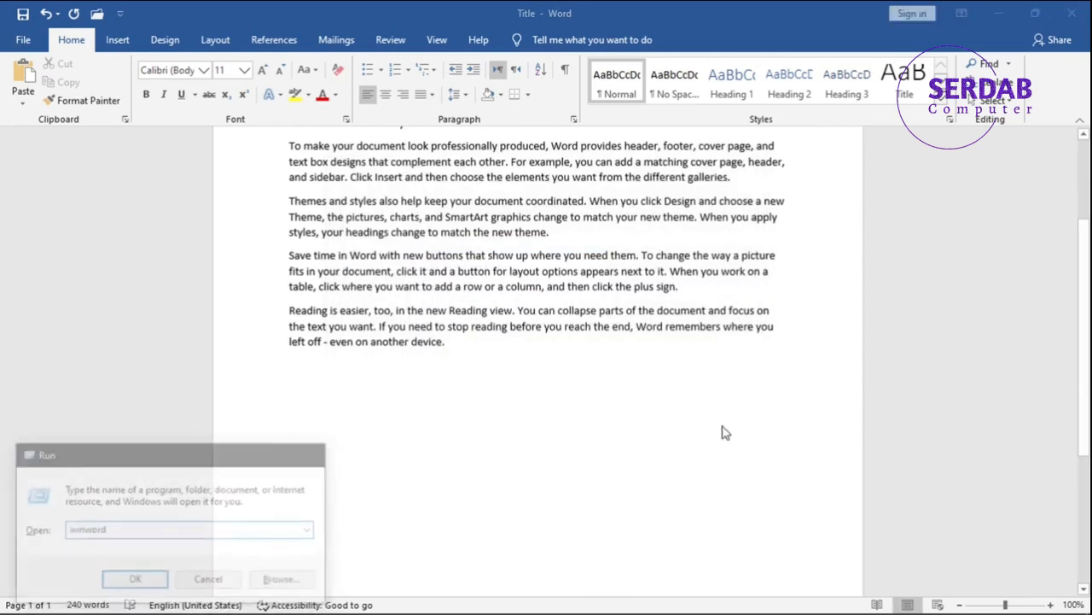
key(Escape)
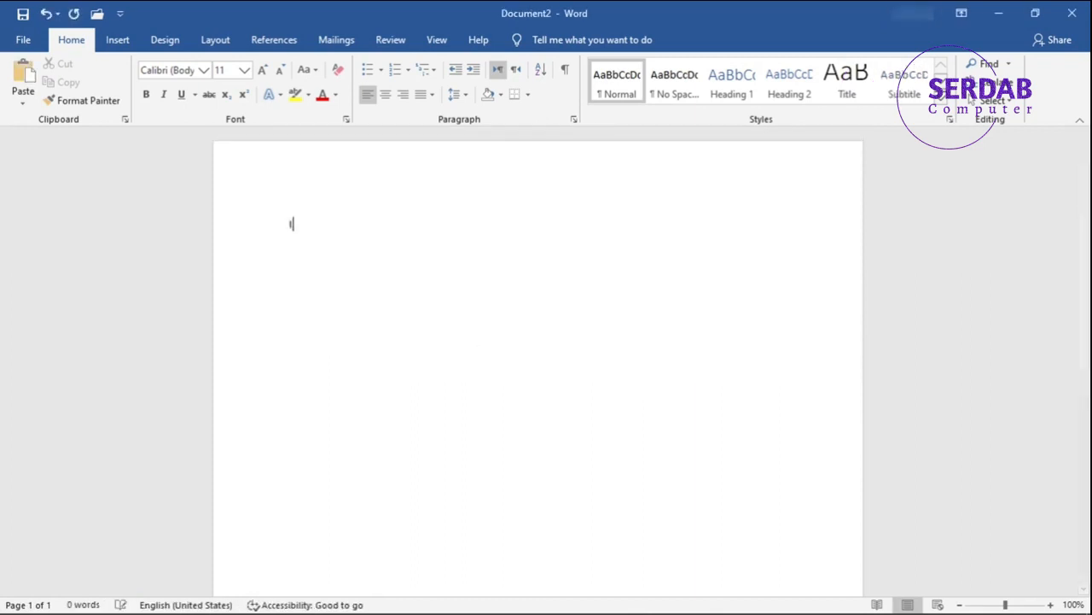
Step: Enter the text "I Copy This Text" in the new blank document
text(I c)
key(BackSpace)
text(C)
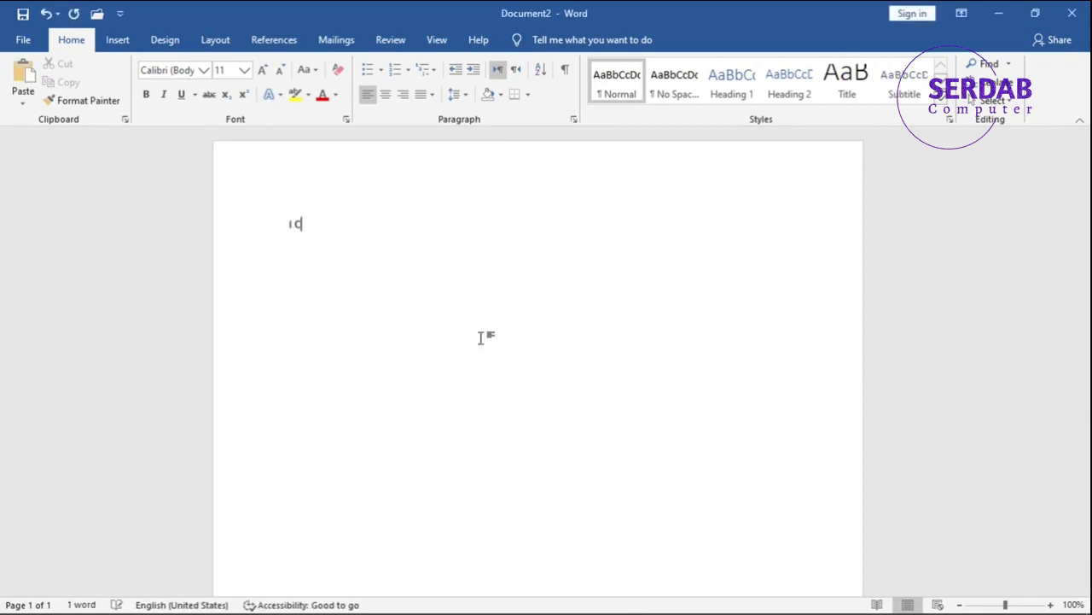
text(opy This Text)
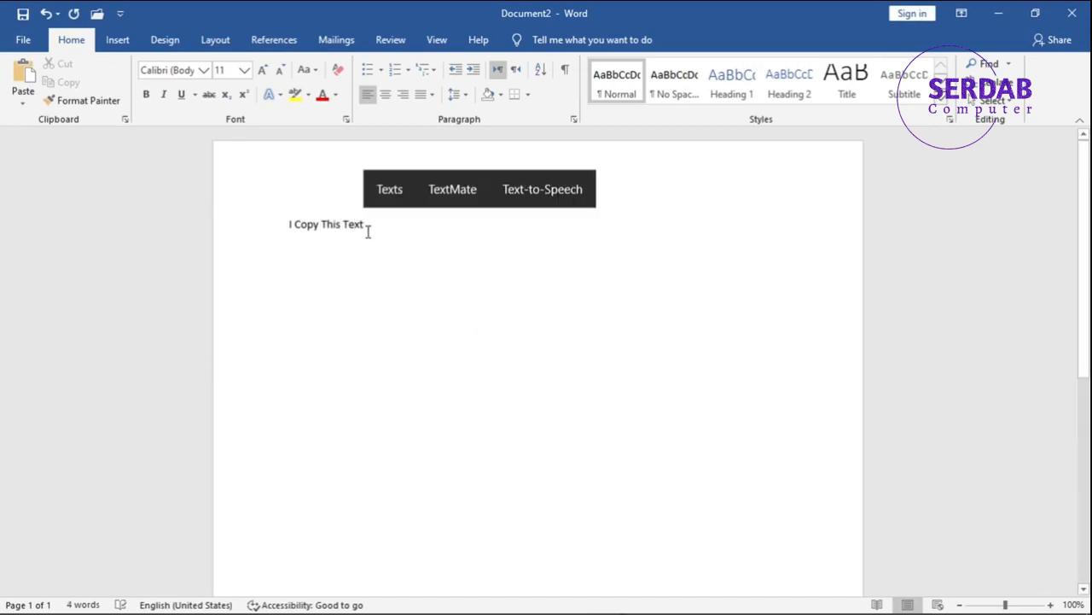
Step: Apply the Heading 2 style to "I Copy This Text", enlarge it to 20 pt and copy it
drag(365, 229, 290, 224)
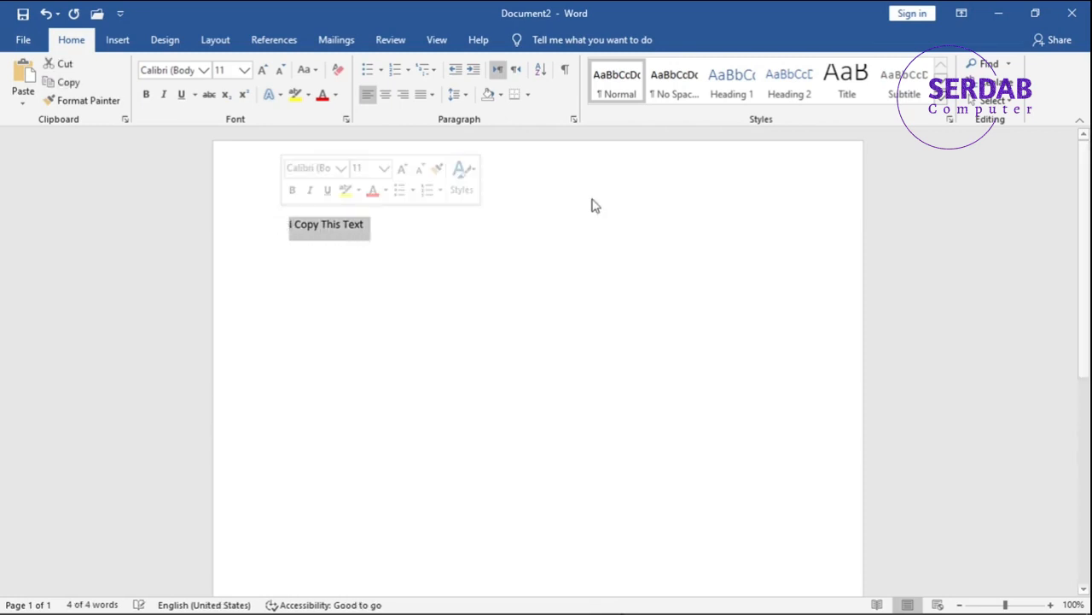
click(789, 91)
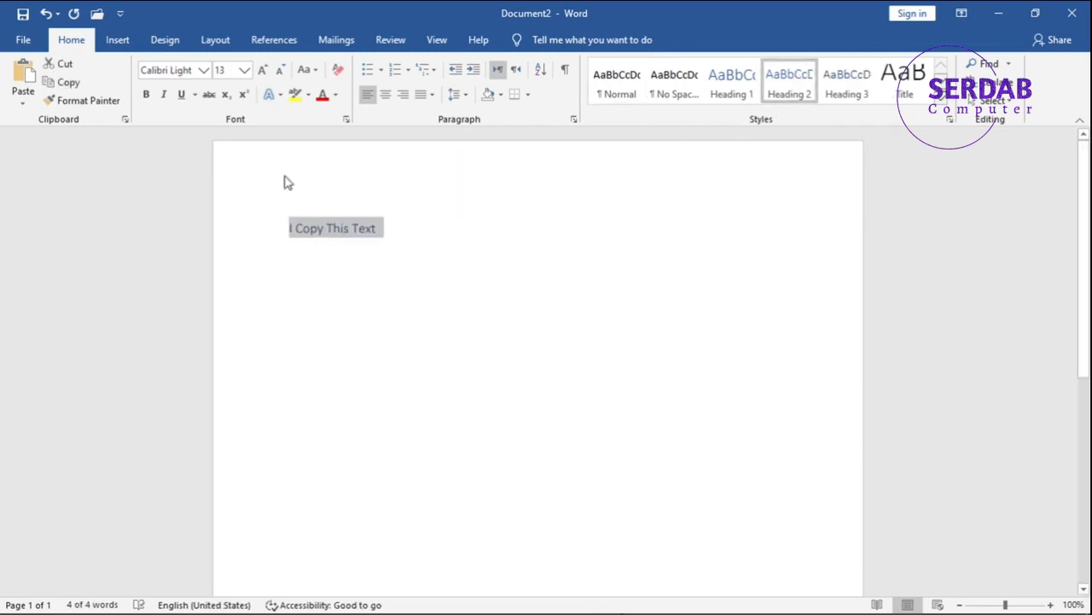
click(262, 75)
click(262, 75)
click(262, 75)
click(262, 75)
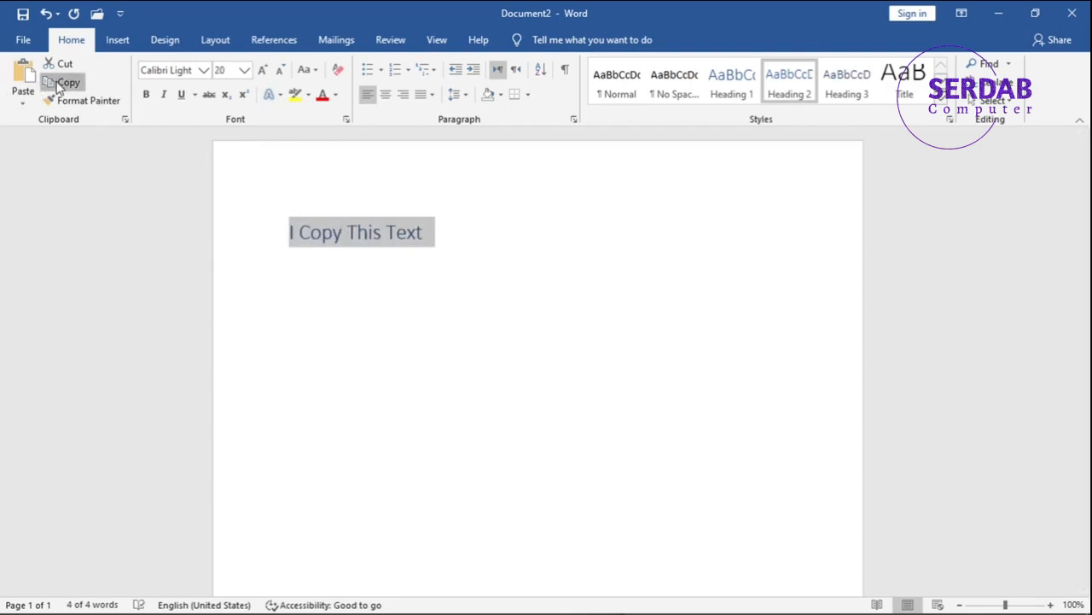
Step: In the Title document, use Paste Special to insert the copied text after the last paragraph as a linked Microsoft Word Document Object
click(995, 19)
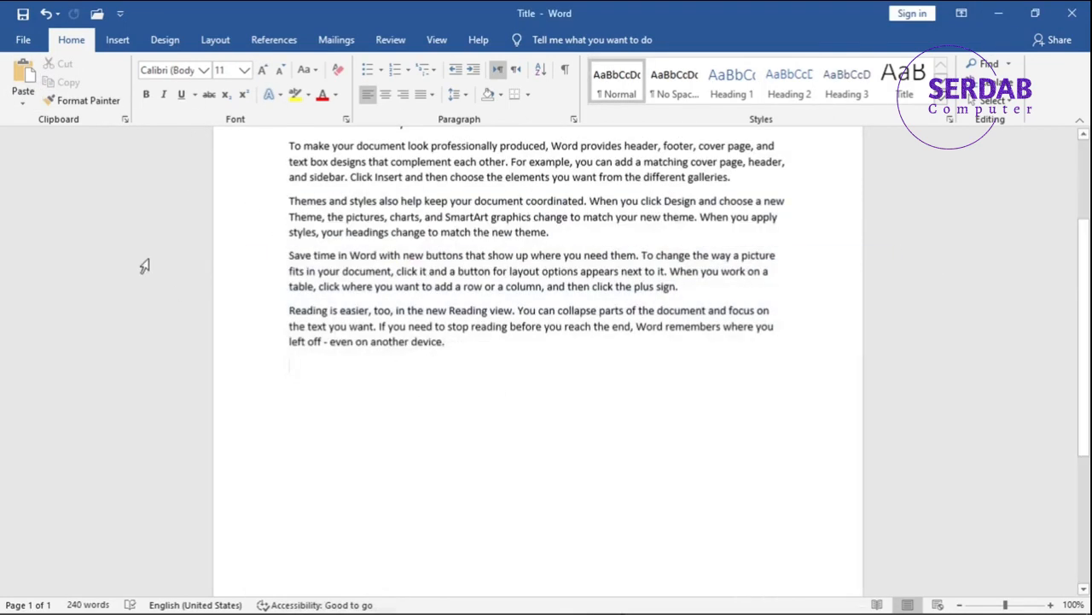
click(28, 106)
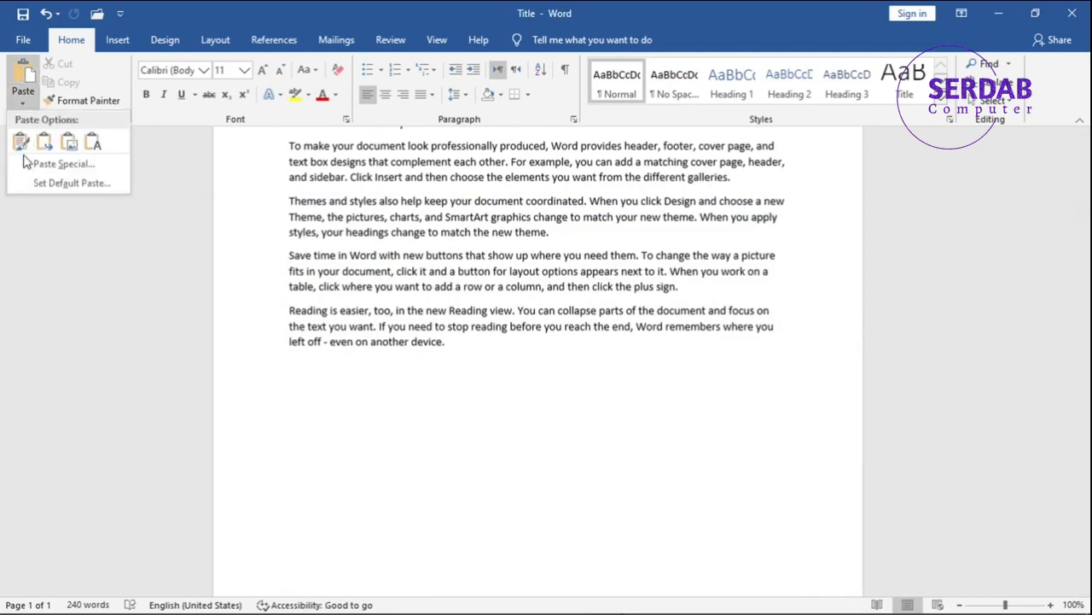
click(28, 165)
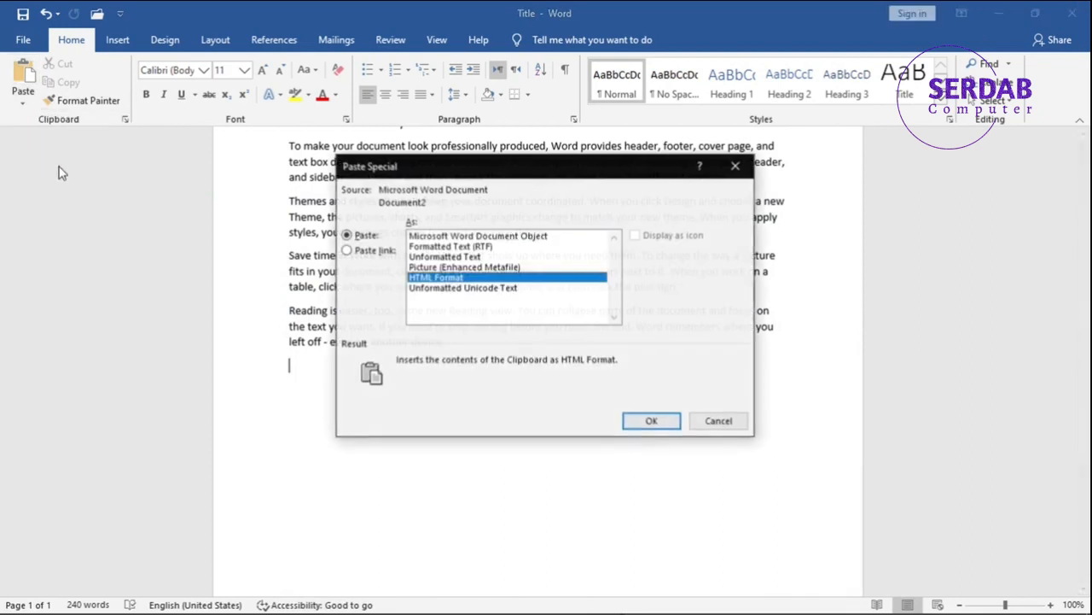
click(355, 252)
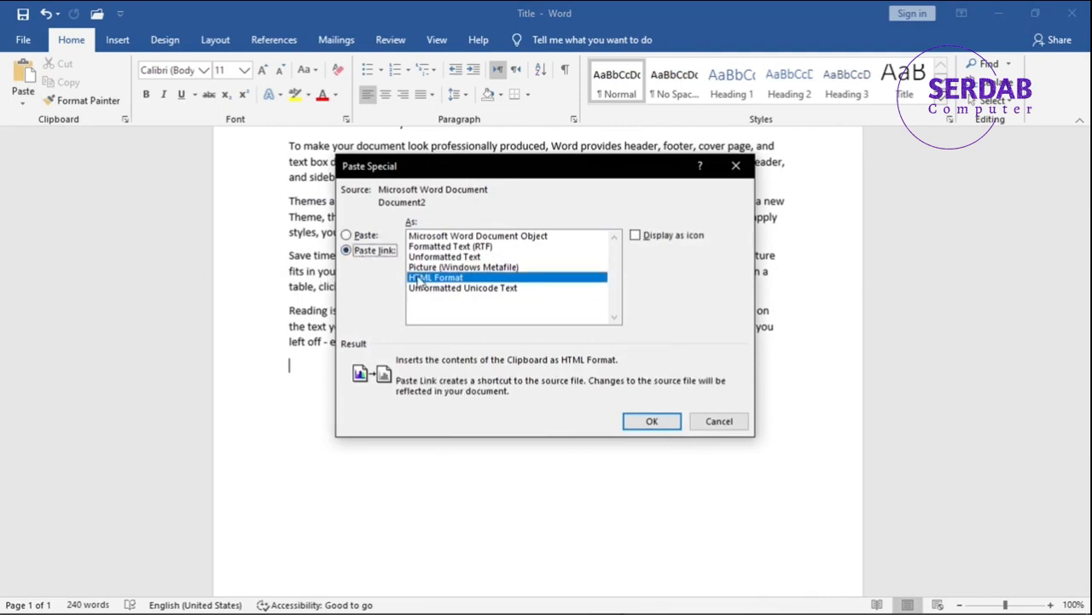
click(481, 236)
click(650, 420)
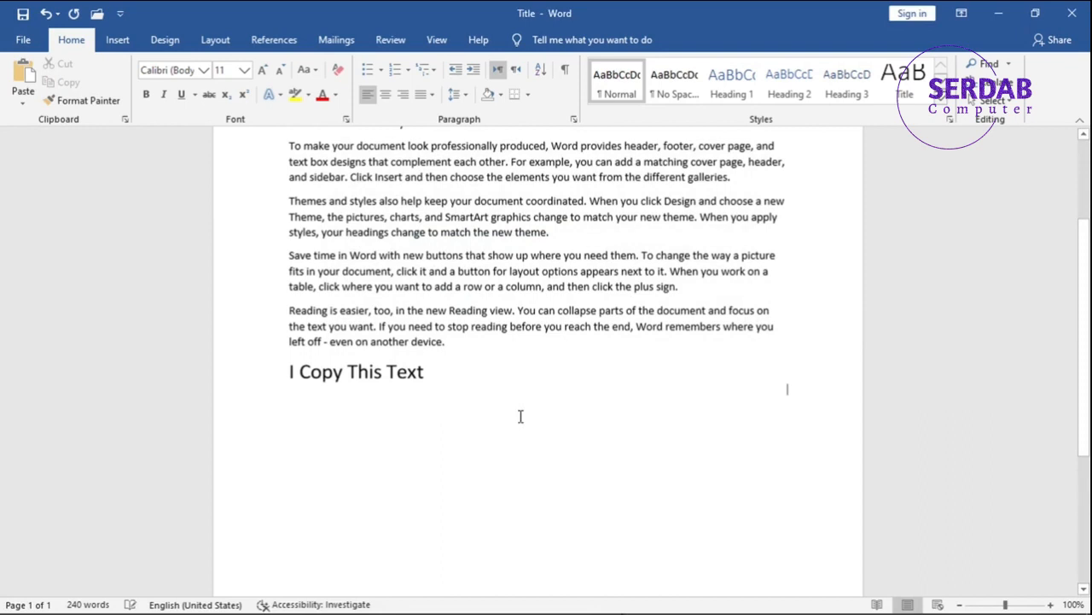
Step: Open the linked object's source document, make the word "Copy" bold, and return to the Title document
click(365, 380)
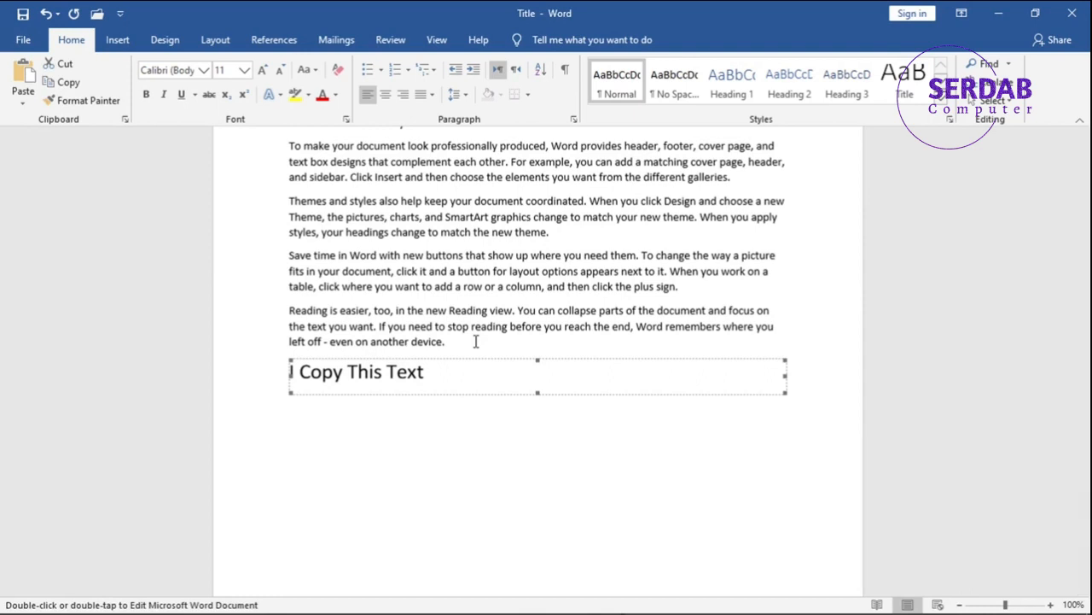
double_click(433, 380)
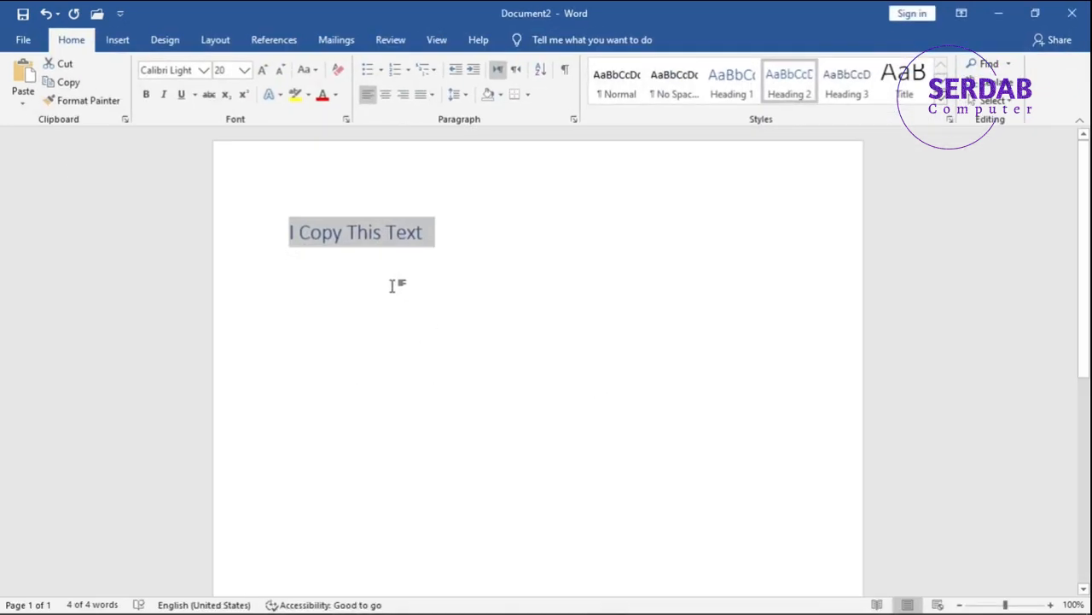
click(411, 235)
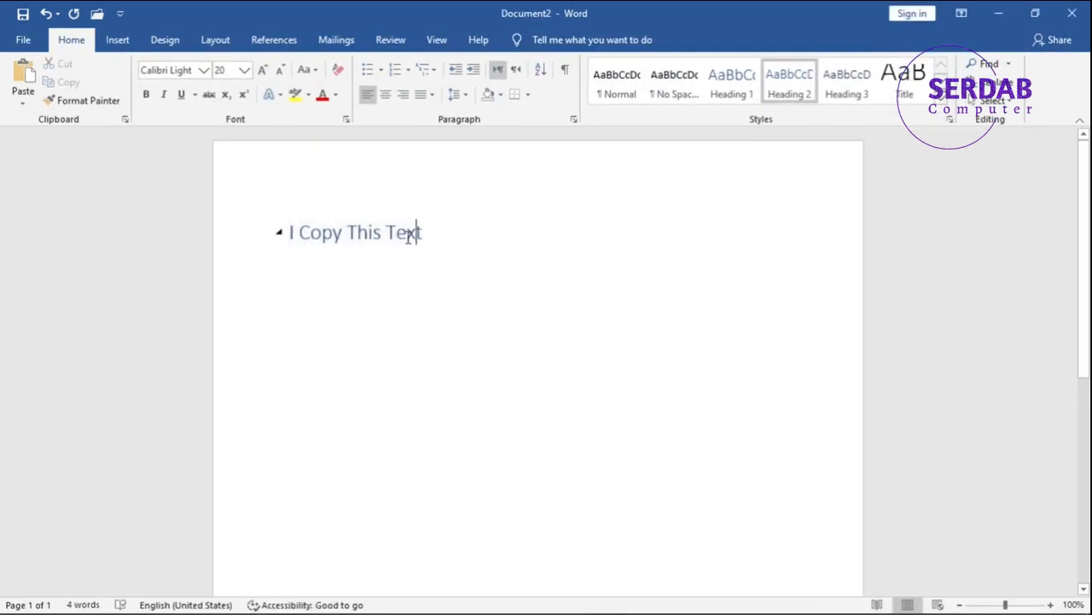
double_click(333, 232)
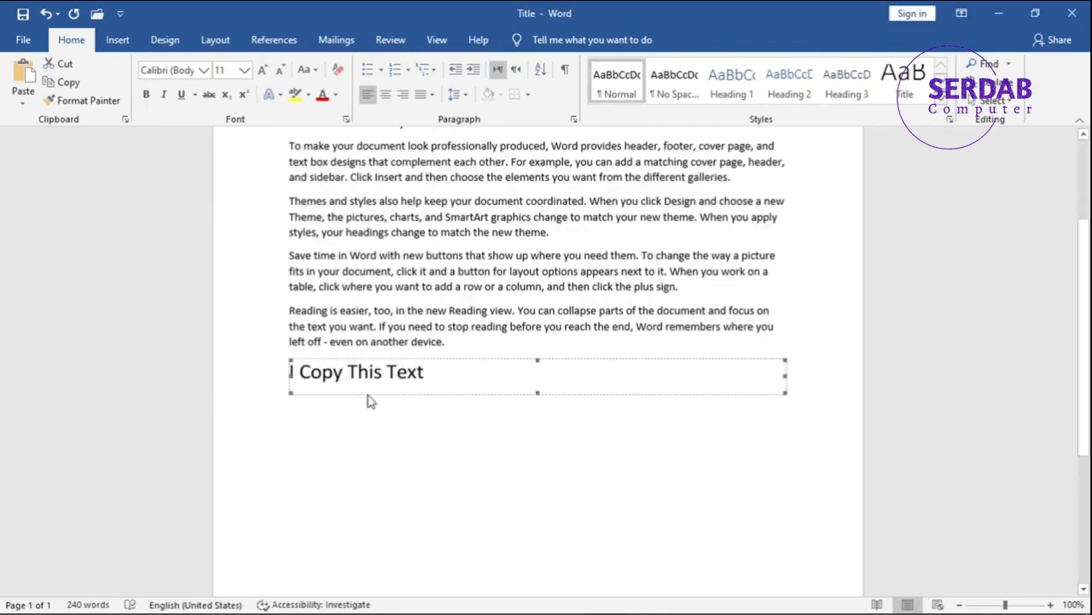
click(348, 425)
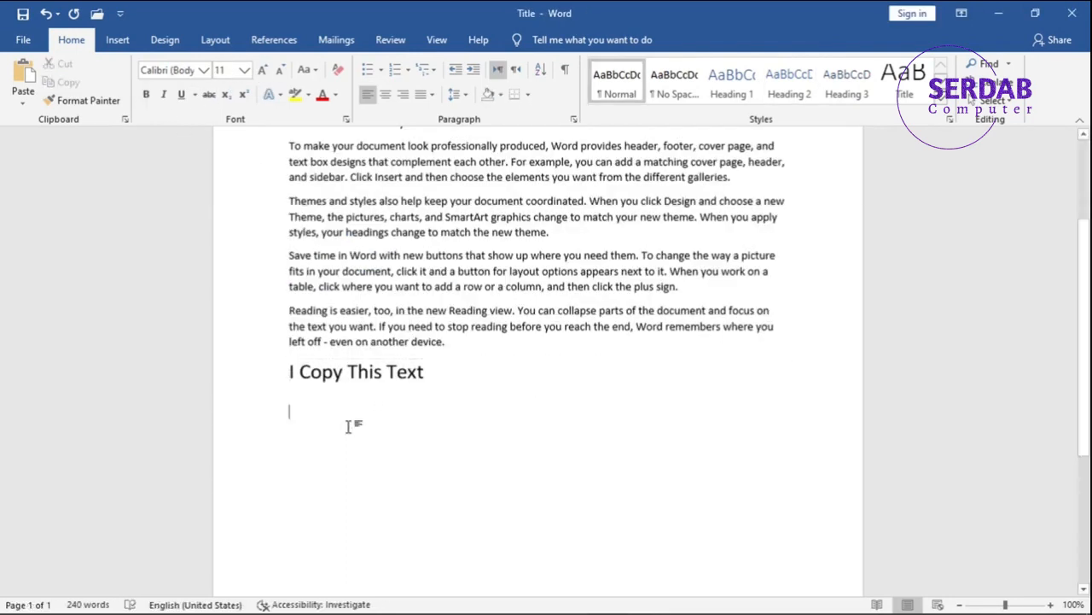
Step: Enlarge the word "Copy" to 80 pt in Document2 and switch back to the Title document
double_click(354, 373)
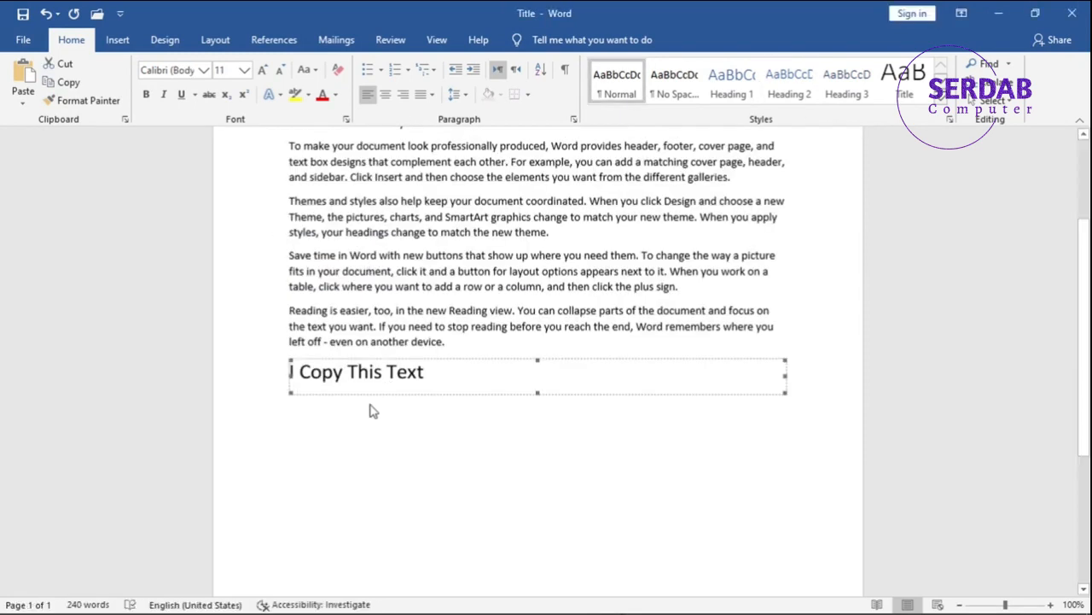
key(alt+Tab)
click(317, 238)
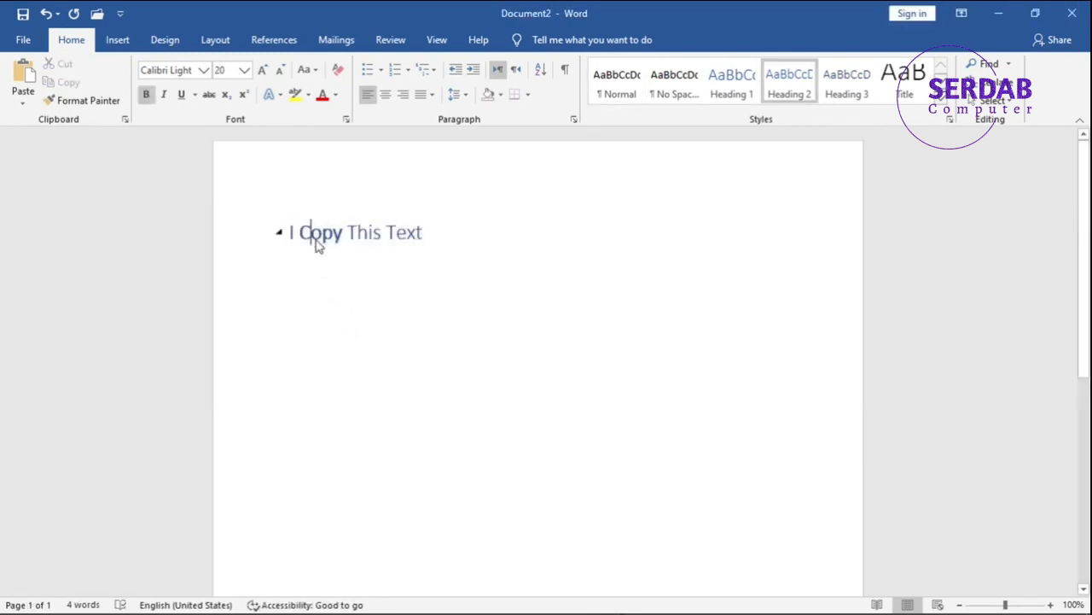
double_click(317, 238)
click(262, 70)
click(262, 70)
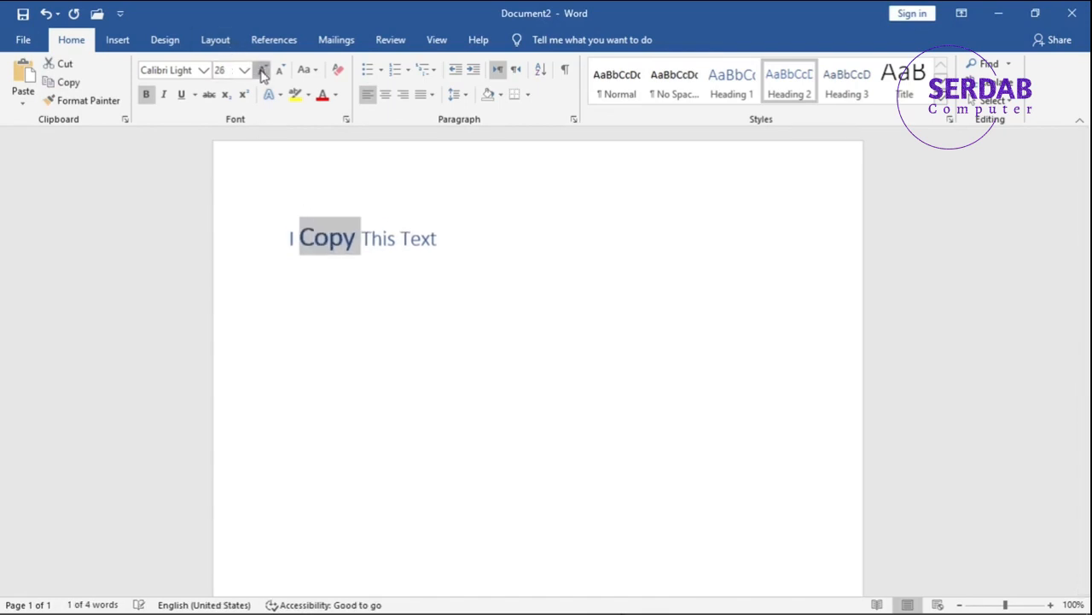
click(262, 70)
click(262, 70)
click(262, 70)
click(262, 70)
click(262, 70)
click(262, 70)
key(alt+Tab)
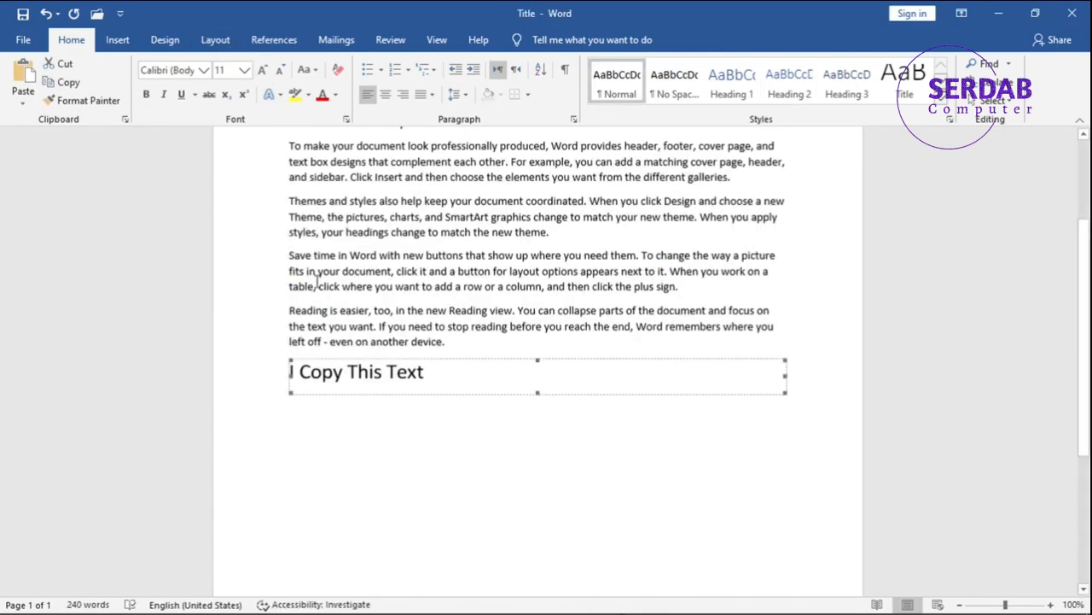
Step: Compare the linked text in the Title document with its source line in Document2
click(353, 427)
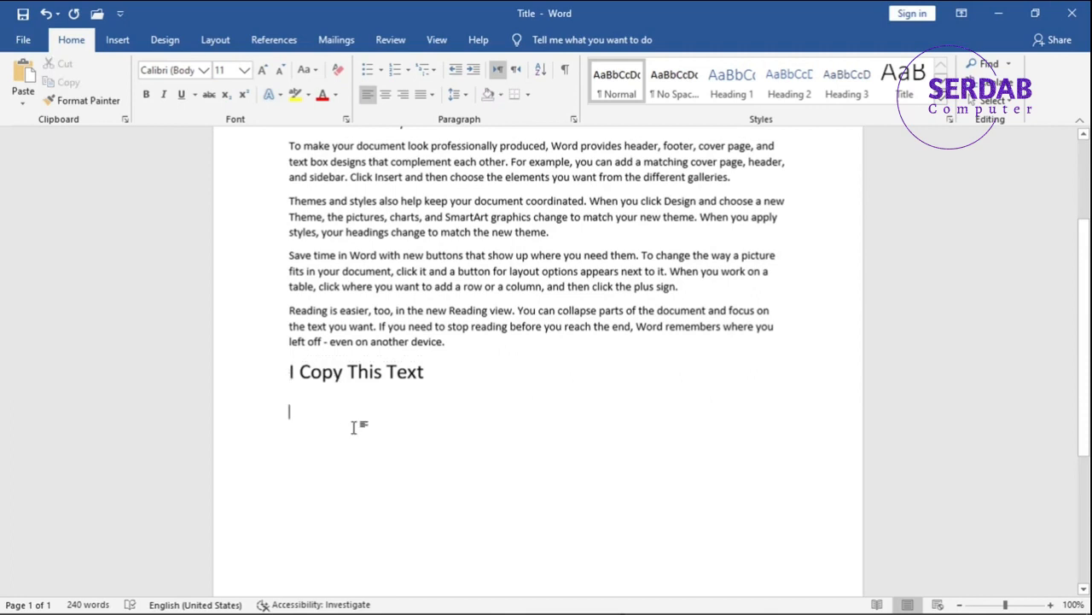
click(359, 381)
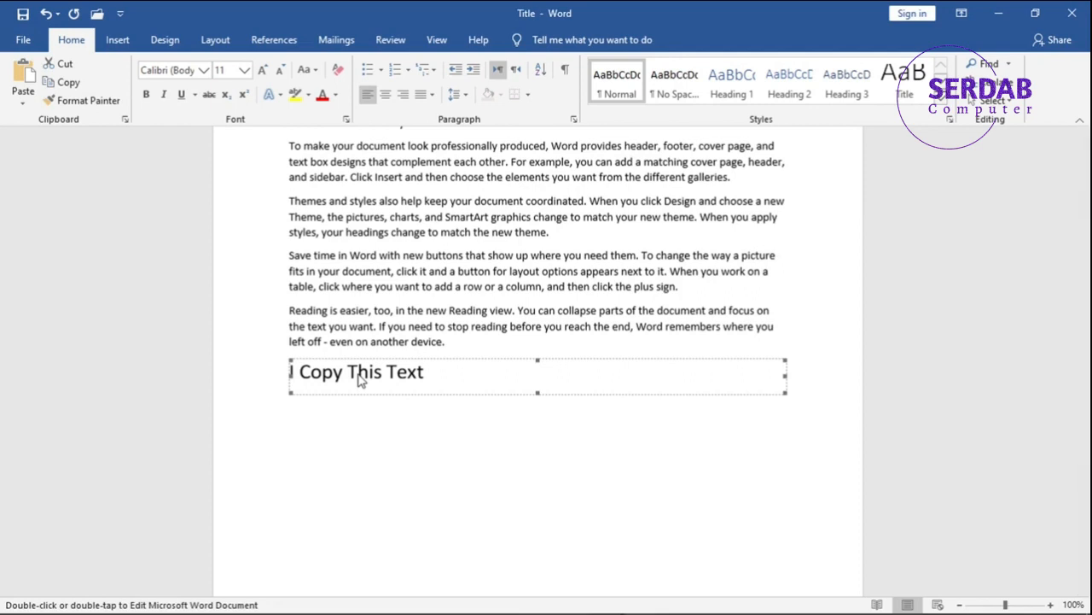
scroll(357, 373, up, 2)
scroll(402, 402, down, 2)
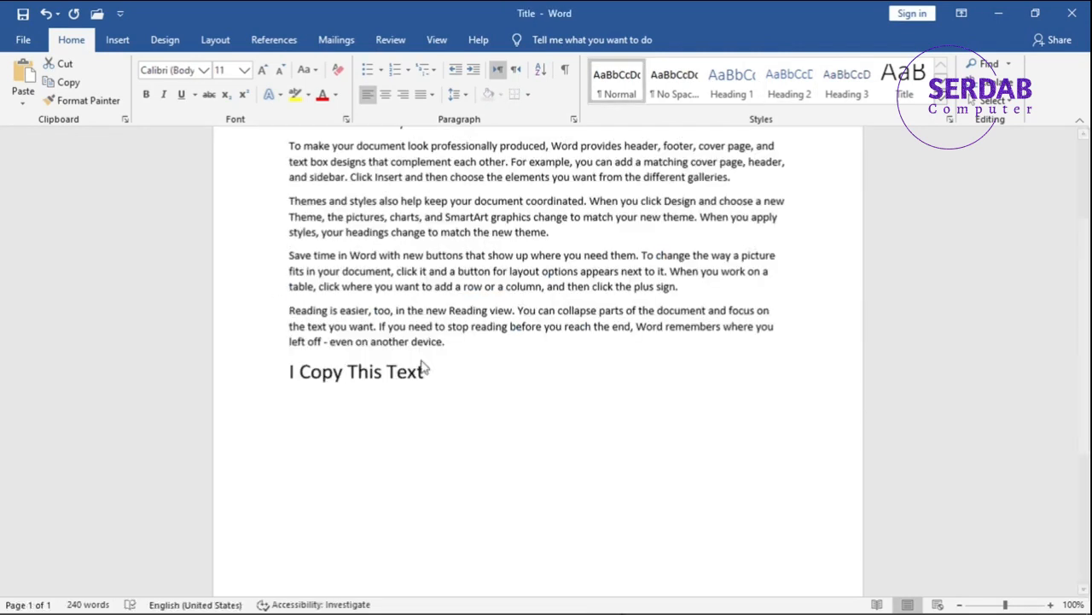
click(424, 367)
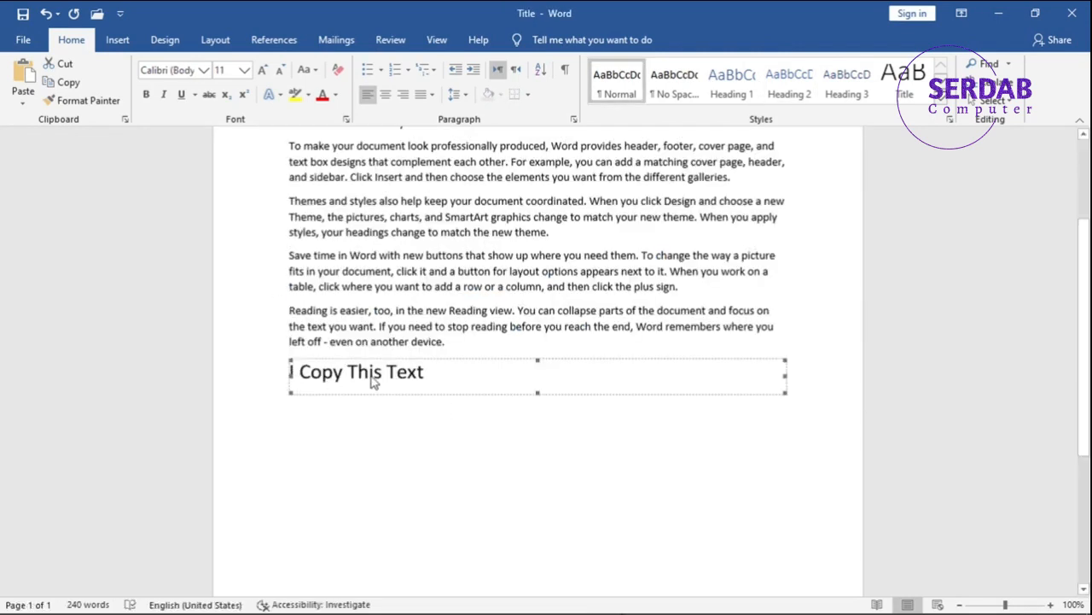
Step: Open Paste Special and close it without pasting, and delete the linked text object after the last paragraph
click(24, 100)
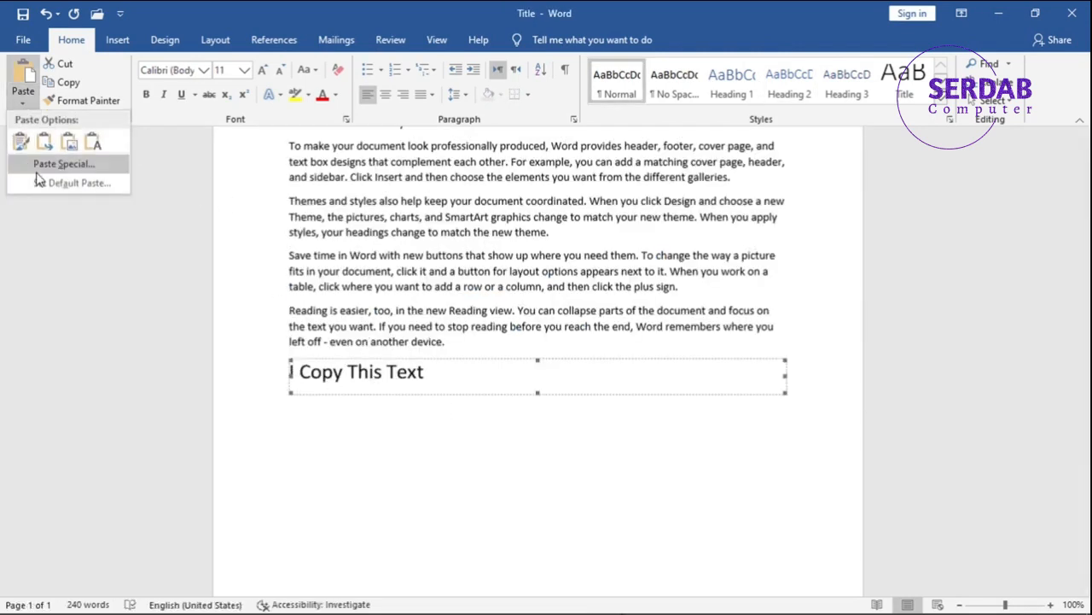
click(37, 171)
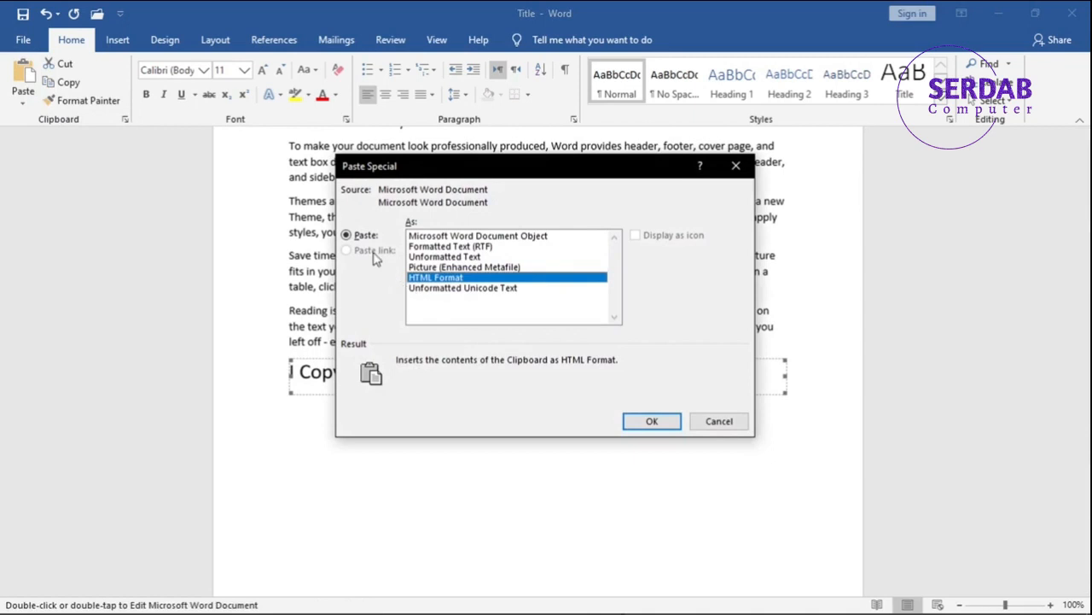
click(653, 419)
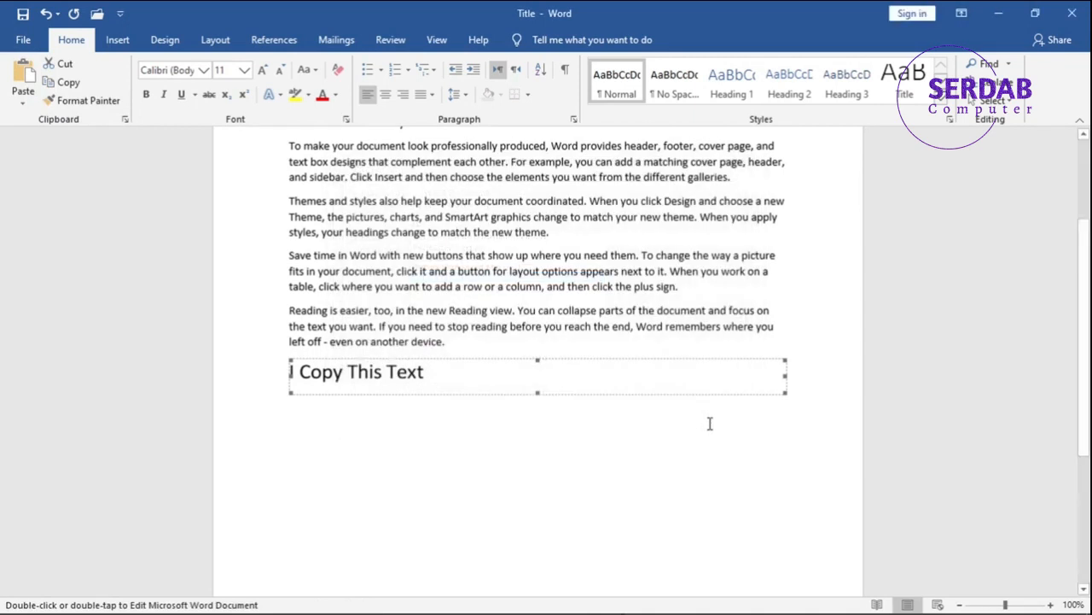
key(Delete)
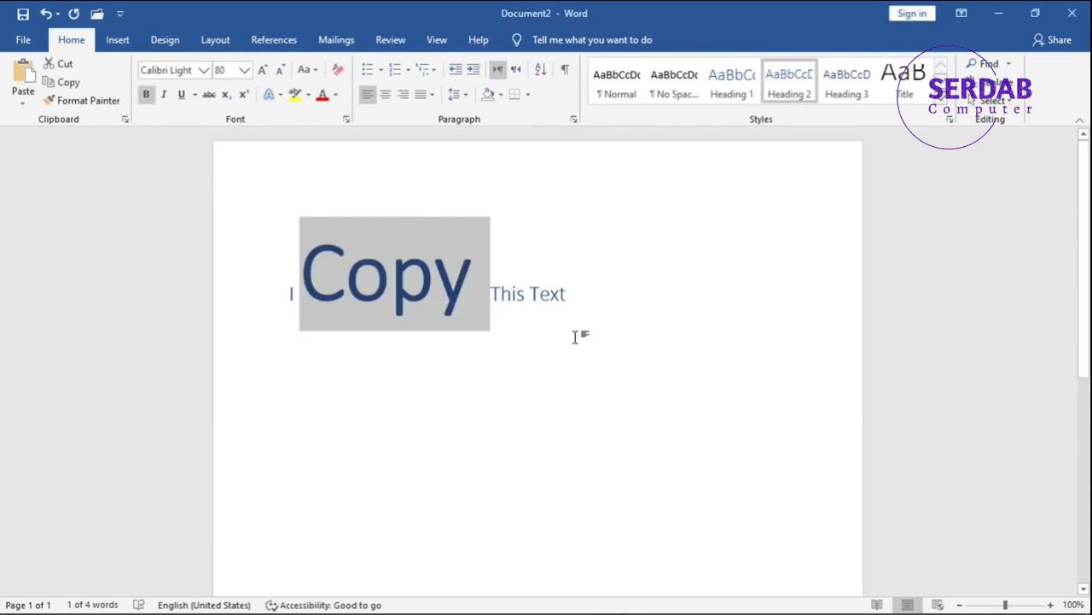
Step: Change the font of the whole "I Copy This Text" line in Document2 and copy the line
click(591, 300)
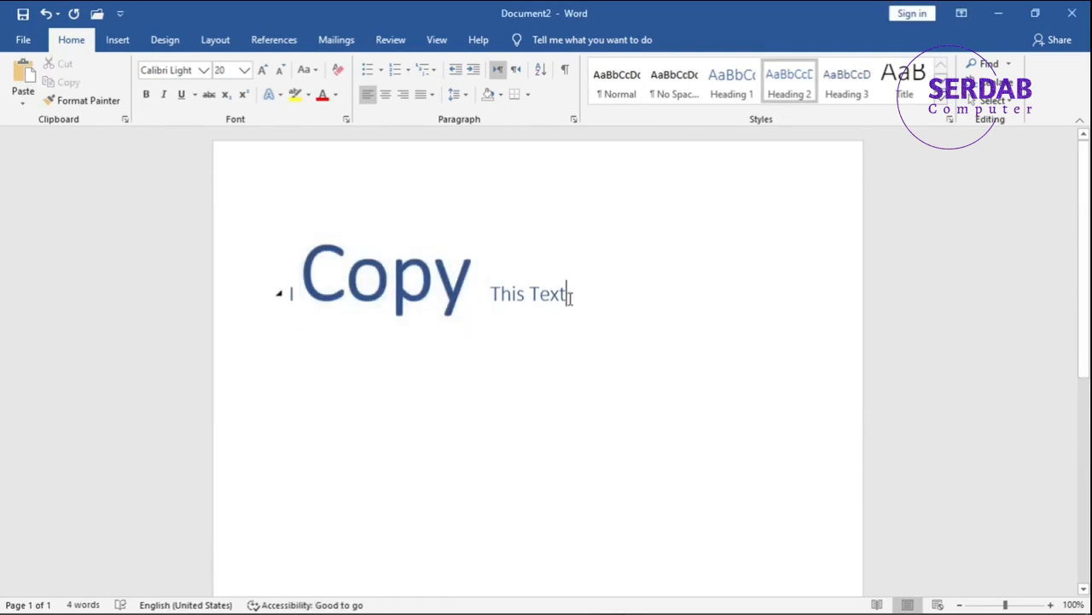
click(82, 258)
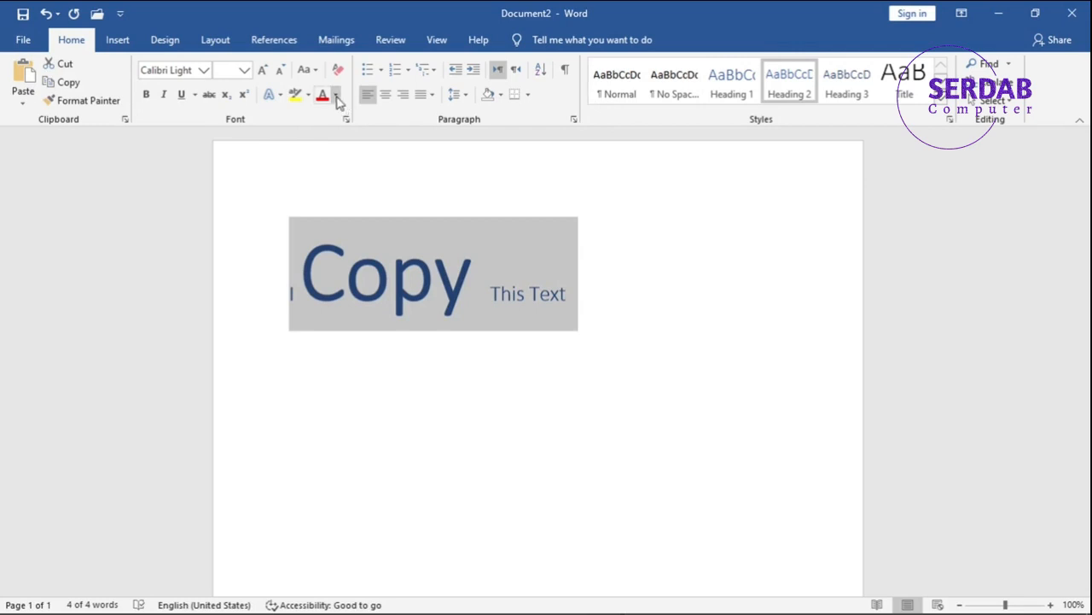
click(203, 70)
click(158, 205)
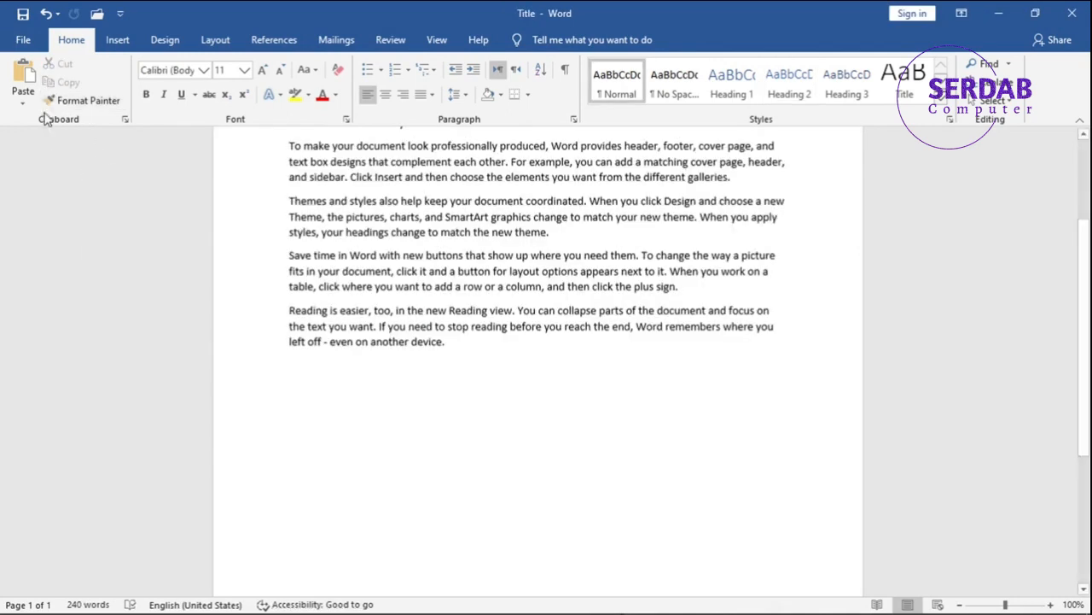
Step: Paste the reformatted line at the end of the Title document as a linked Microsoft Word Document Object using Paste Special
click(23, 96)
click(47, 164)
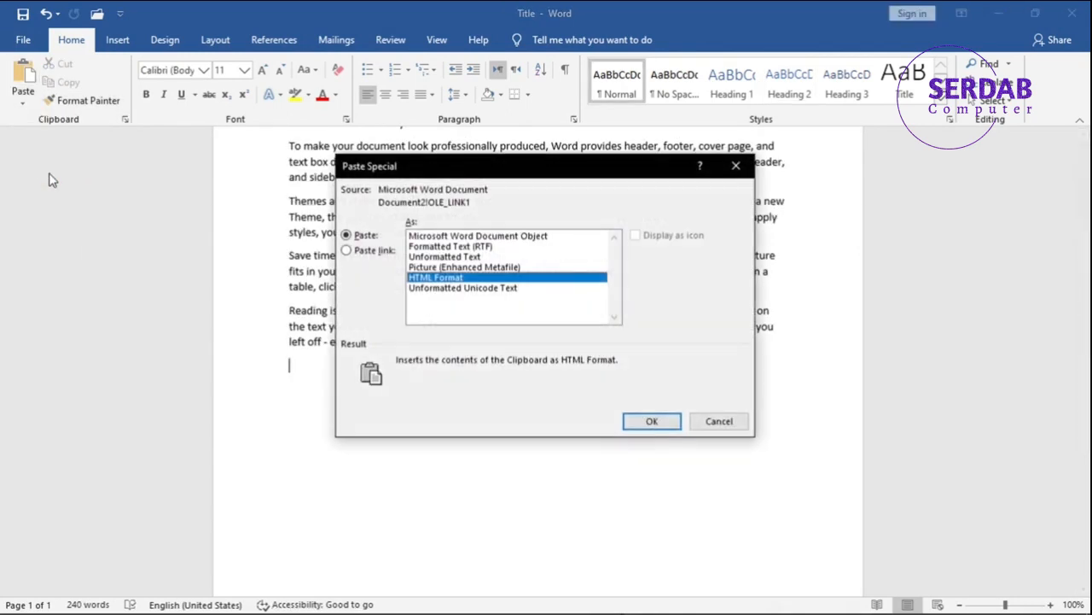
click(369, 253)
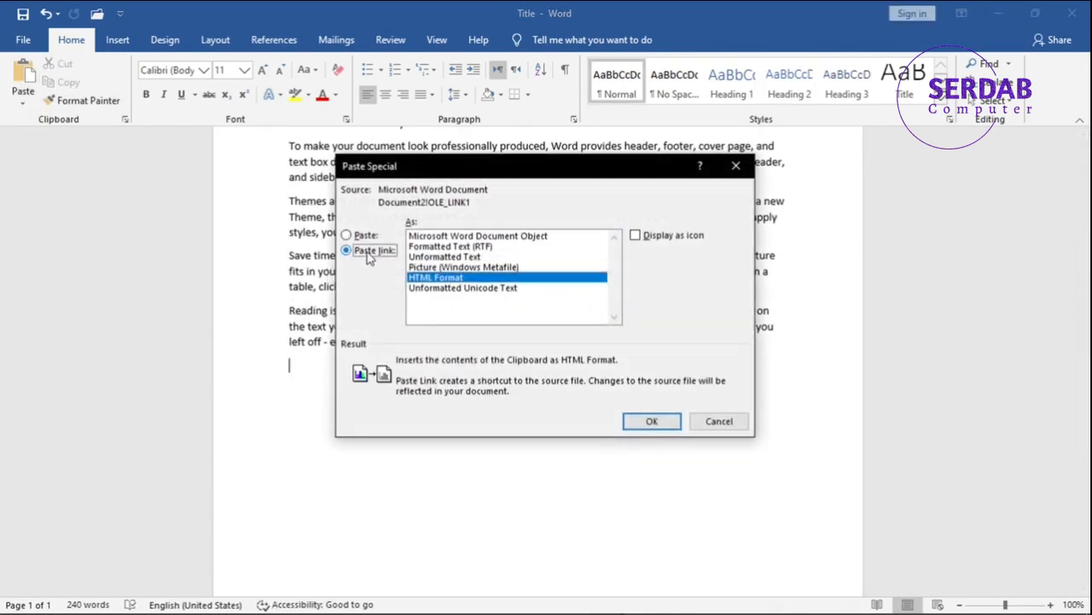
click(543, 239)
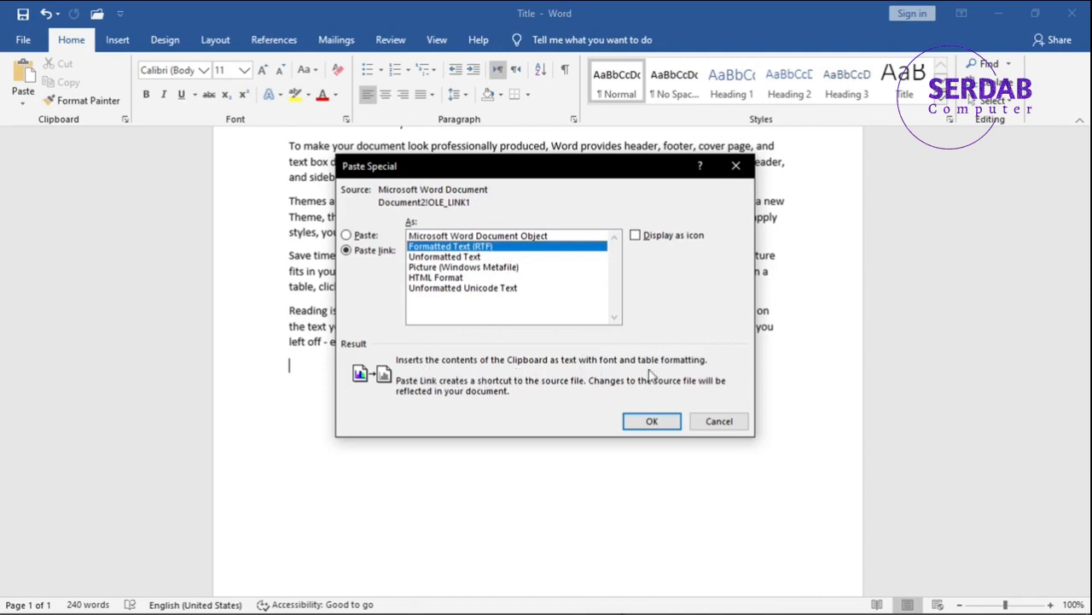
click(479, 237)
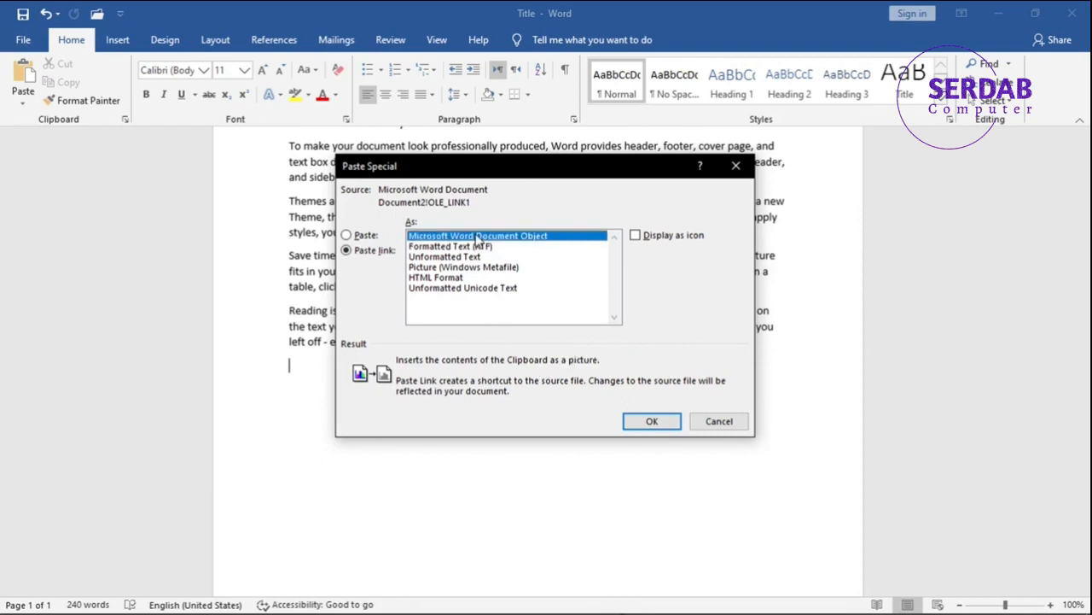
click(652, 422)
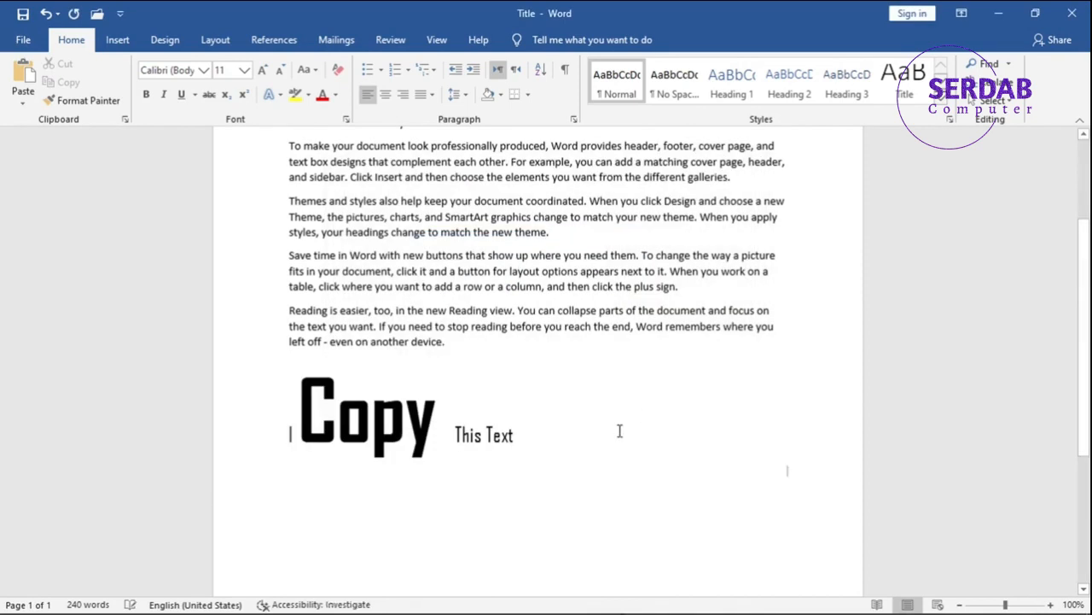
Step: Open the source of the linked object, set the font of the word "Copy" in Document2 to Arial, and return to the Title document
double_click(398, 399)
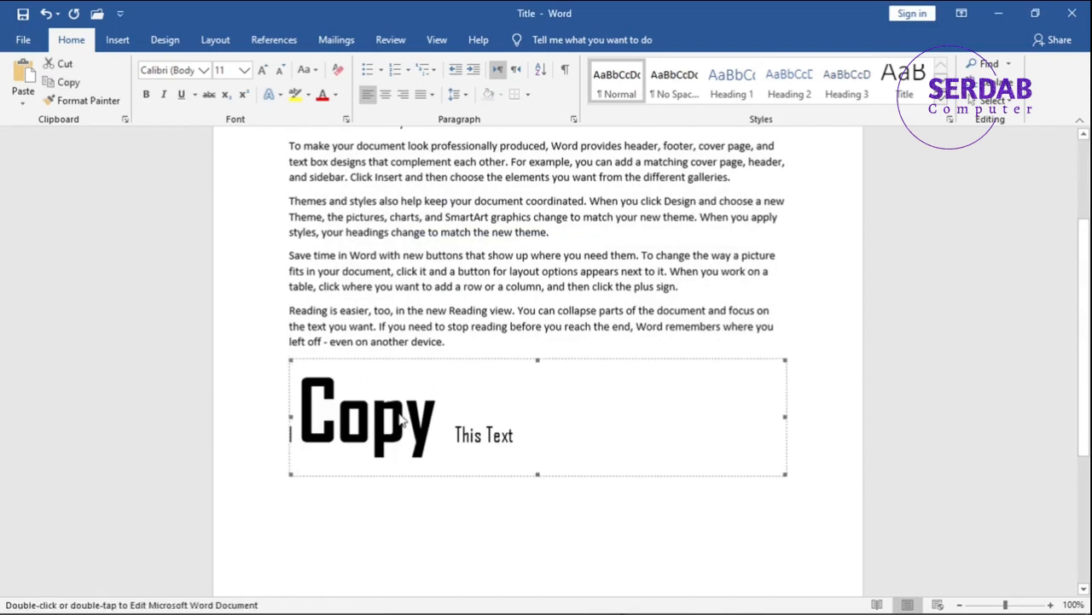
double_click(358, 290)
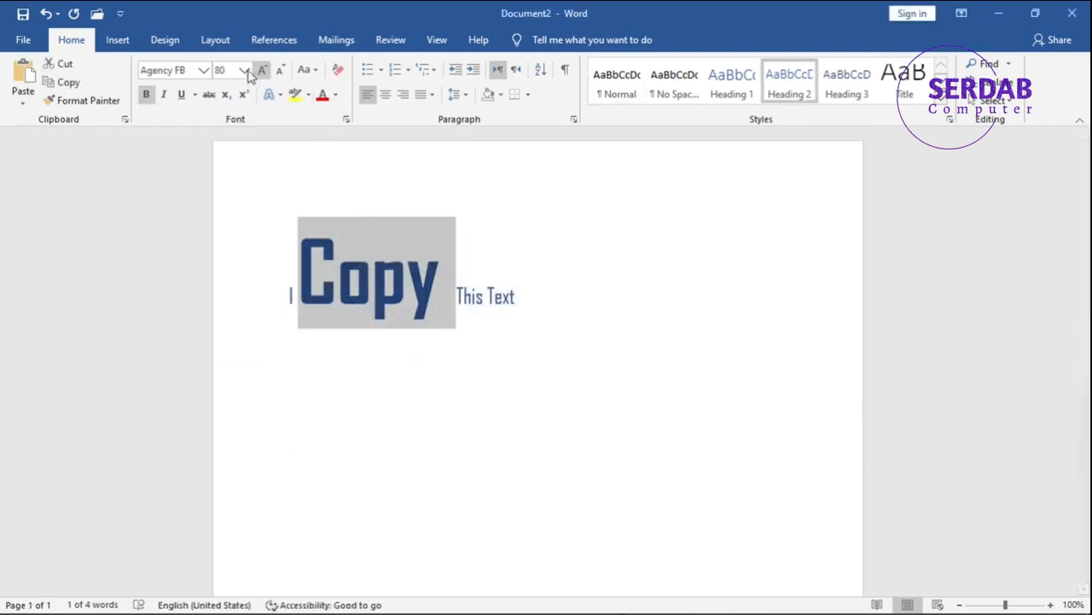
click(208, 73)
click(187, 166)
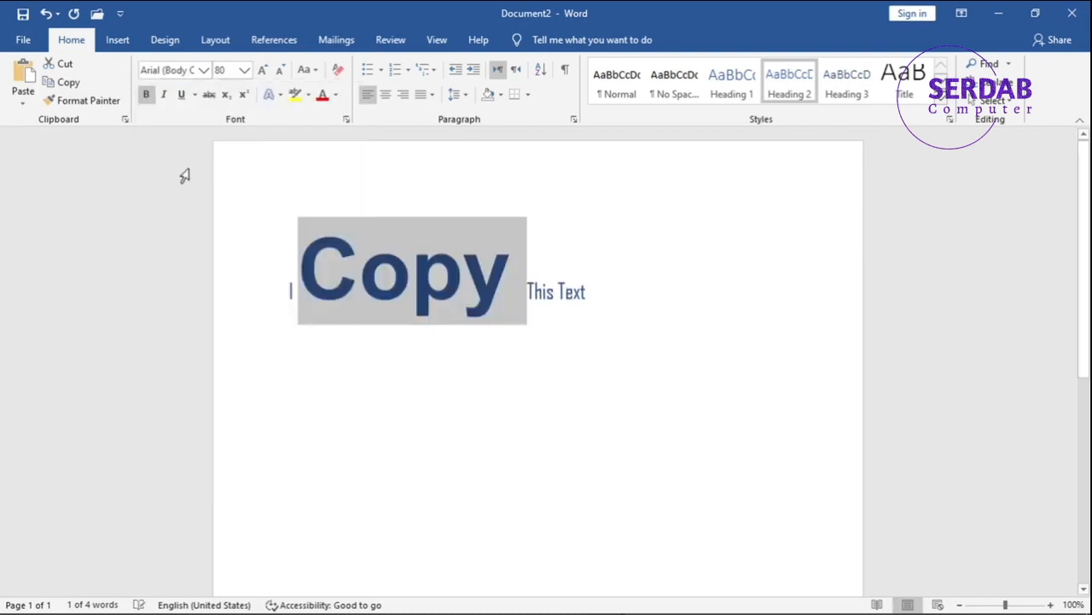
key(alt+Tab)
Step: Select the linked "I Copy This Text" object below the last paragraph of the Title document and delete it
click(427, 387)
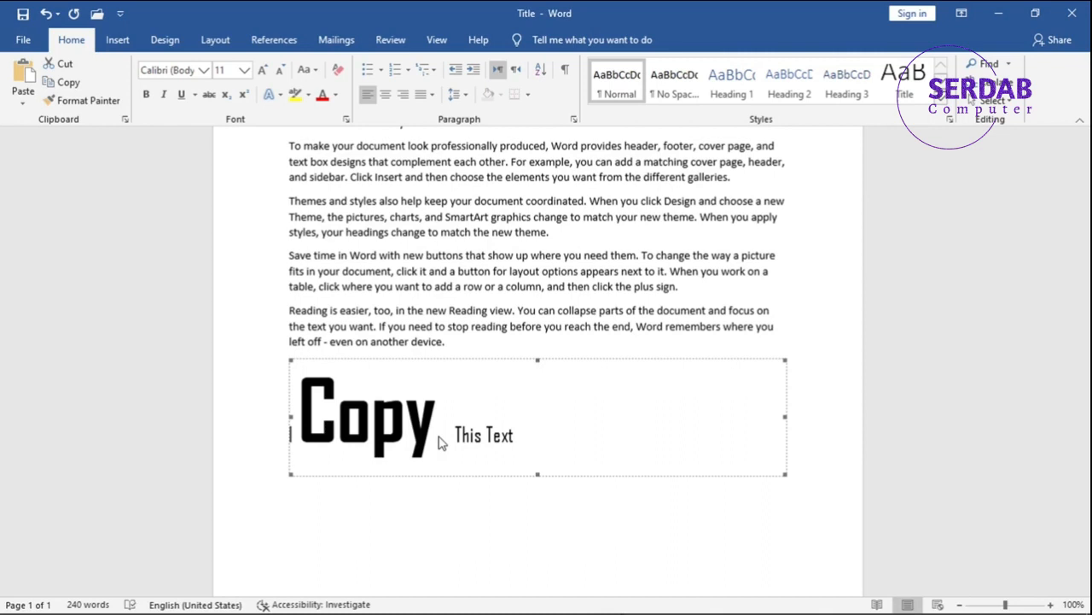
click(19, 103)
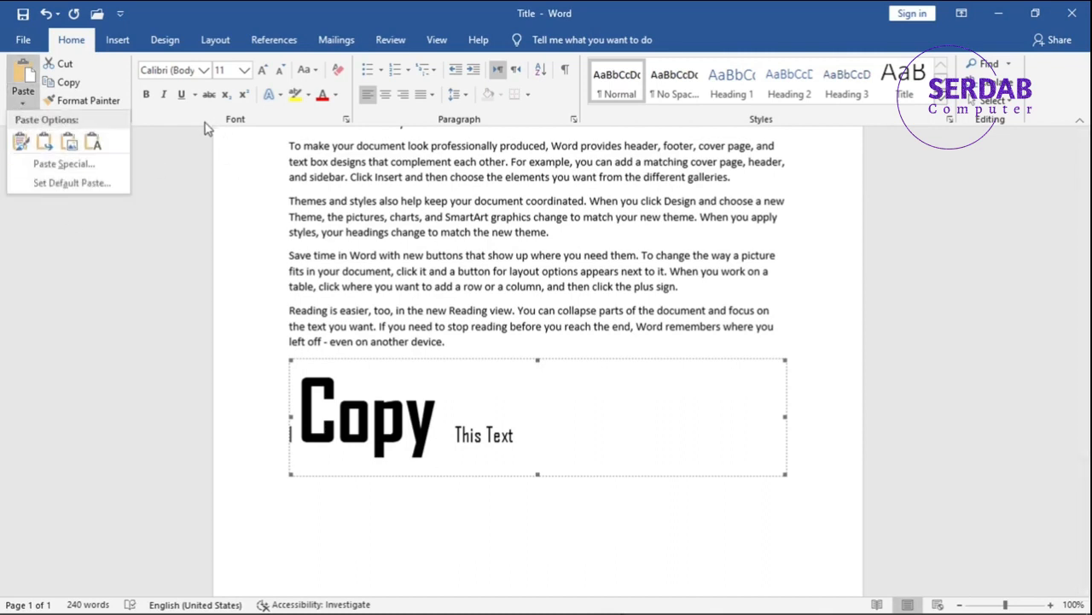
key(Escape)
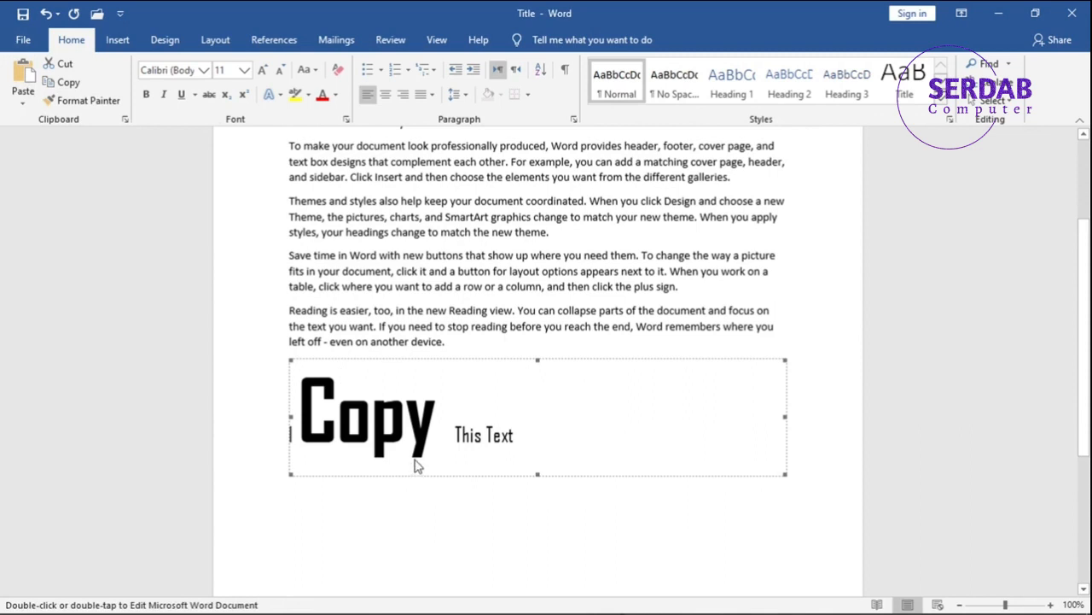
key(Delete)
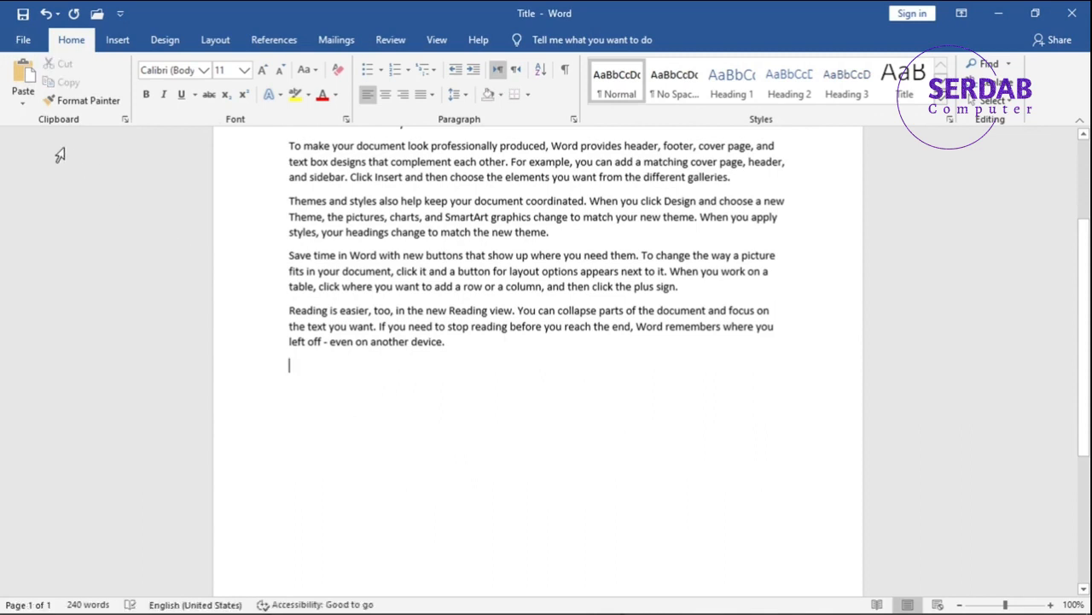
Step: Open the default paste settings, examine the formatting choices for pasting within and between documents, and cancel the dialog without changes
click(23, 96)
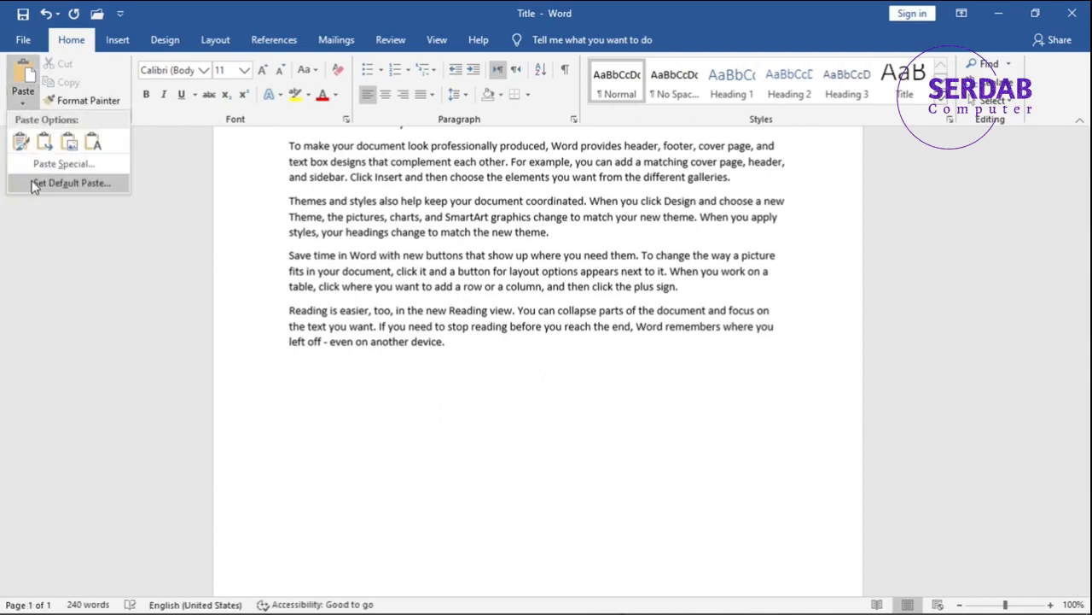
click(75, 189)
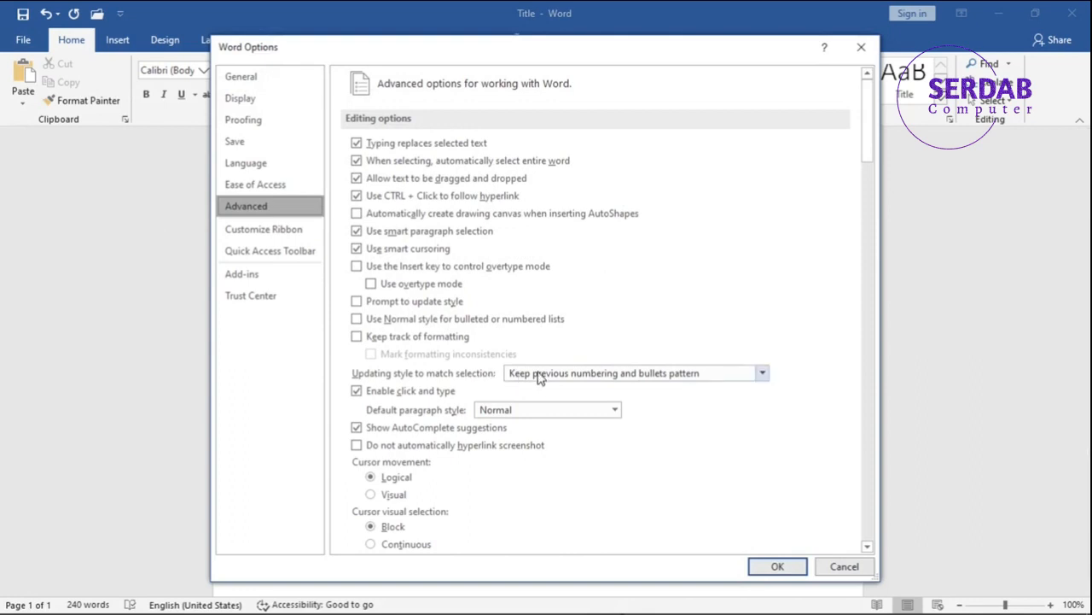
scroll(535, 393, down, 5)
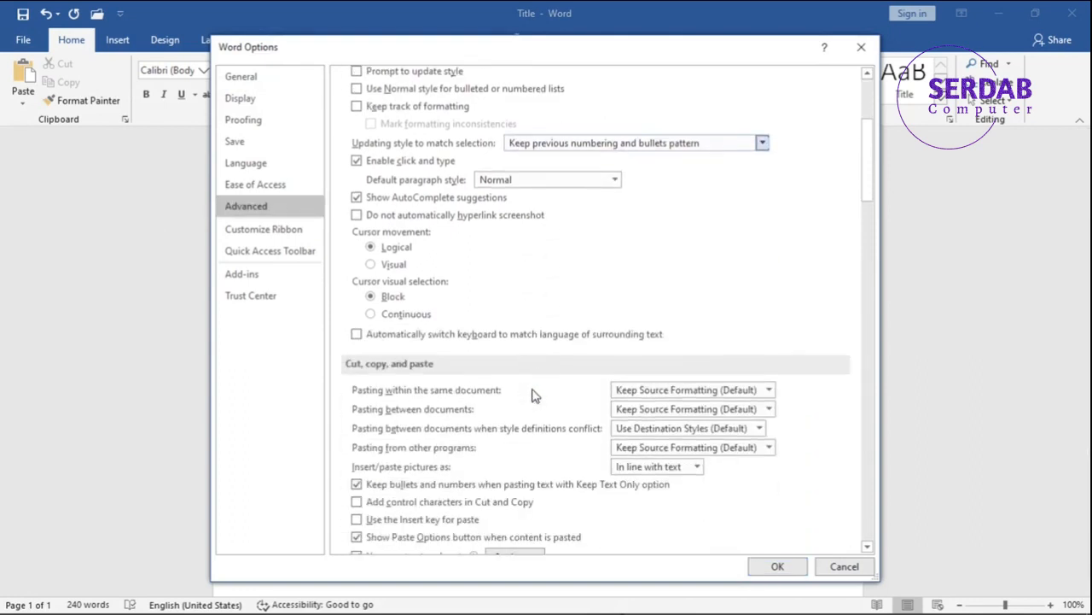
scroll(535, 394, down, 2)
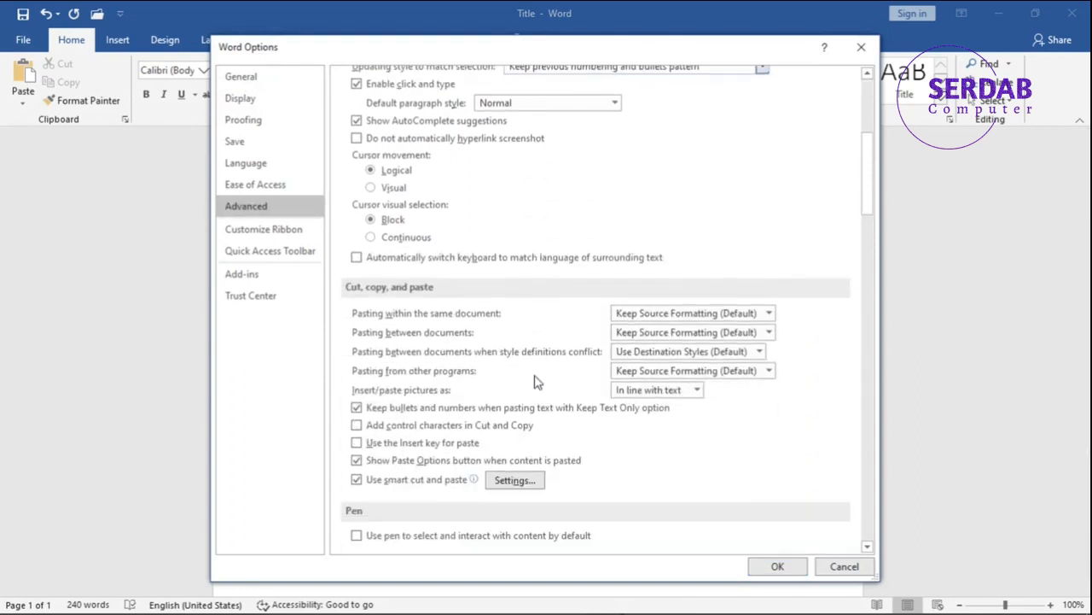
key(super+shift+s)
mouse_move(342, 274)
mouse_down()
mouse_move(375, 331)
mouse_move(568, 481)
mouse_move(691, 487)
mouse_move(870, 523)
mouse_move(395, 335)
mouse_move(342, 273)
mouse_up()
click(621, 17)
click(644, 314)
click(645, 314)
click(628, 340)
click(628, 349)
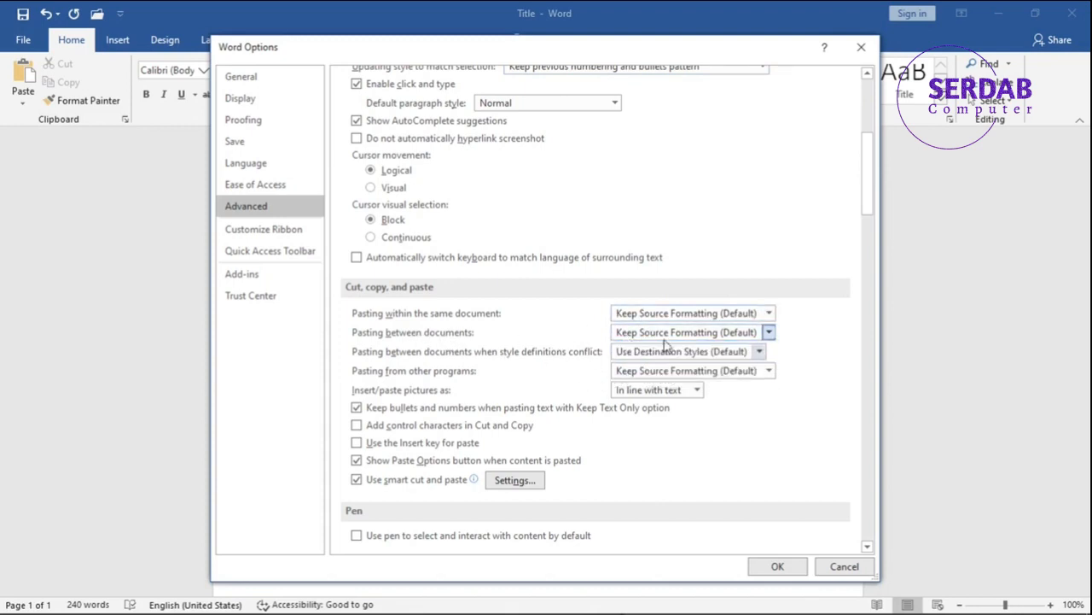
click(848, 565)
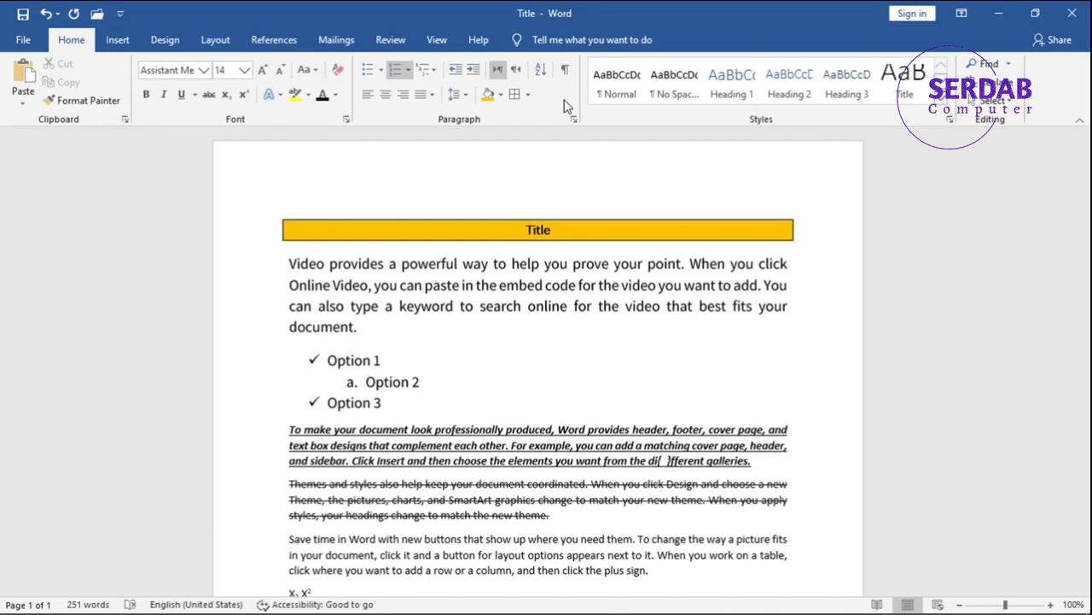
Step: Show the Clipboard pane, copy the words "you" and "Video" from the first paragraph to collect them there, and close the pane
click(124, 120)
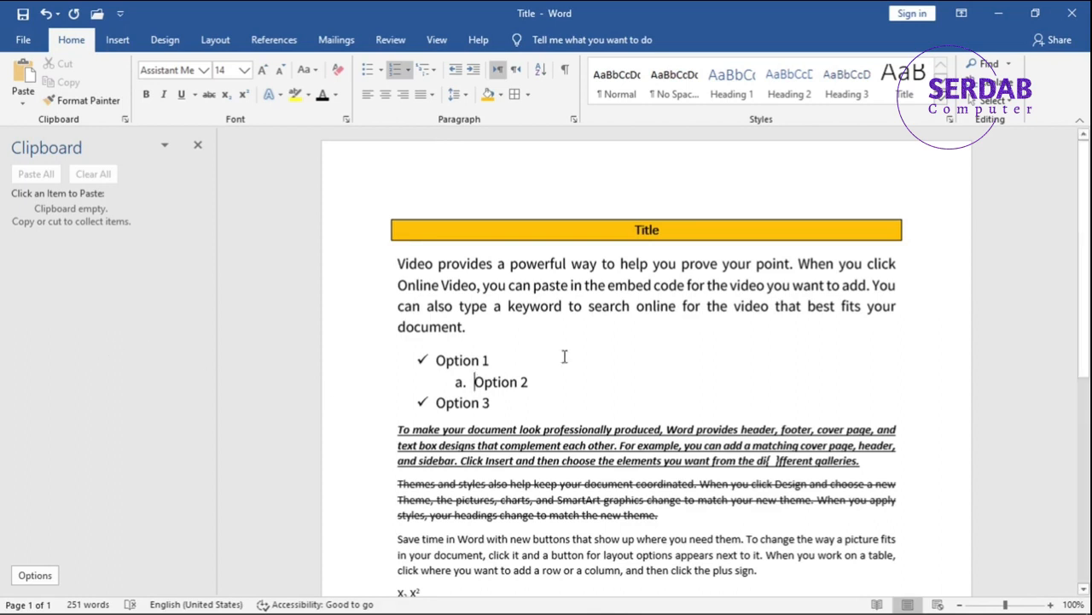
double_click(664, 265)
key(ctrl+c)
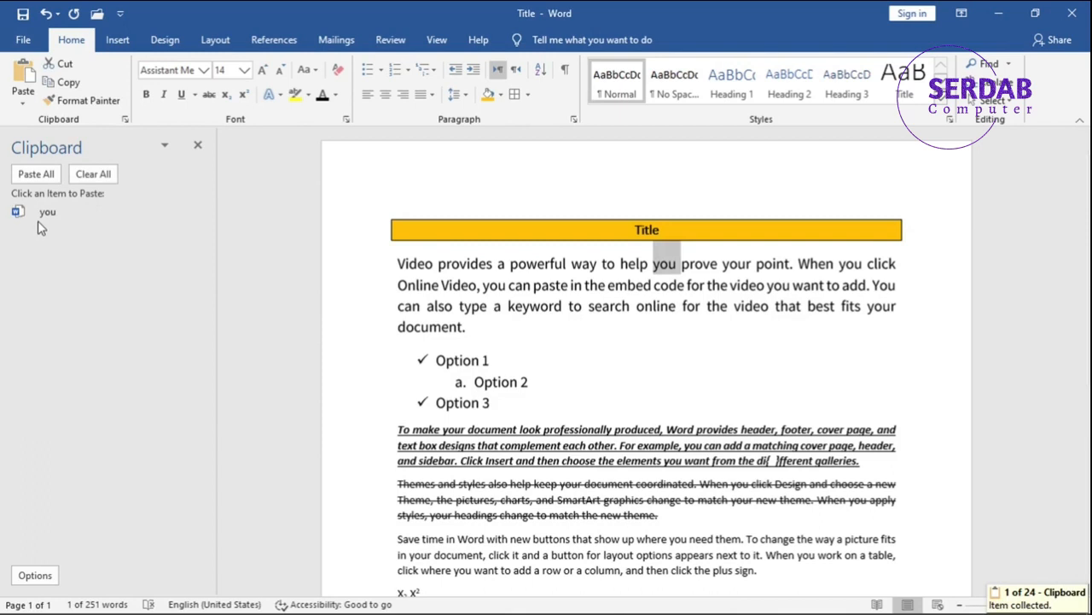
double_click(457, 284)
key(ctrl+c)
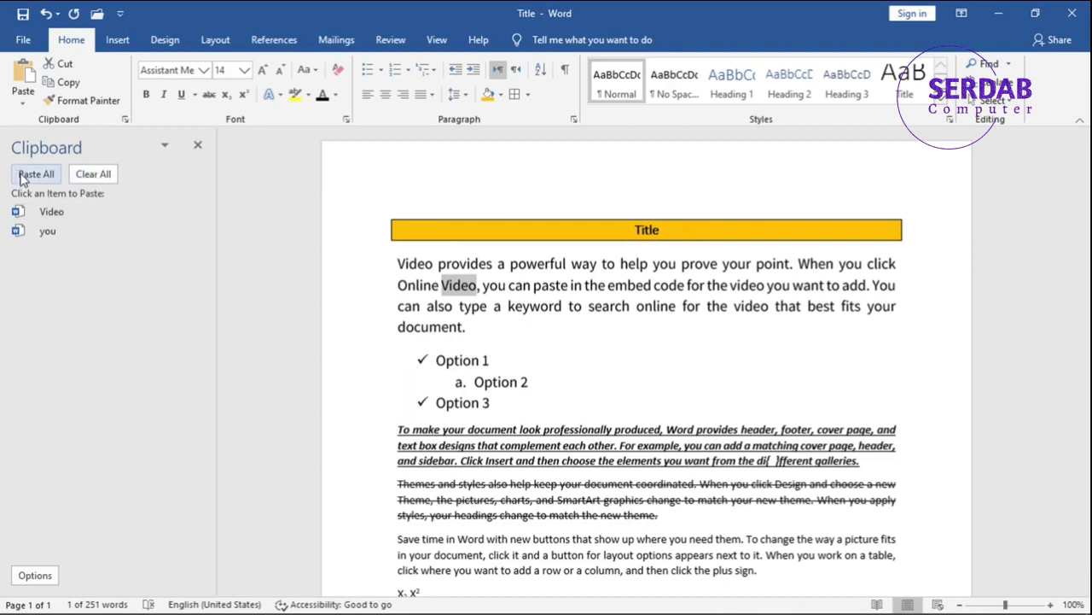
click(198, 145)
click(507, 352)
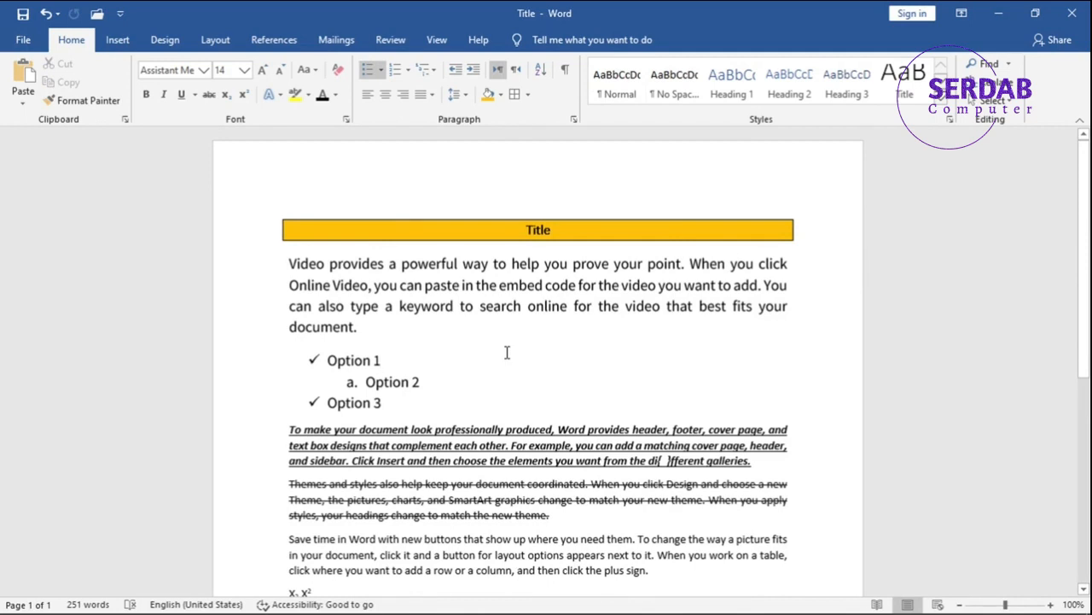
Step: Open the Windows clipboard history, view the available actions for the newest "Video" entry, and close it without pasting
key(super+v)
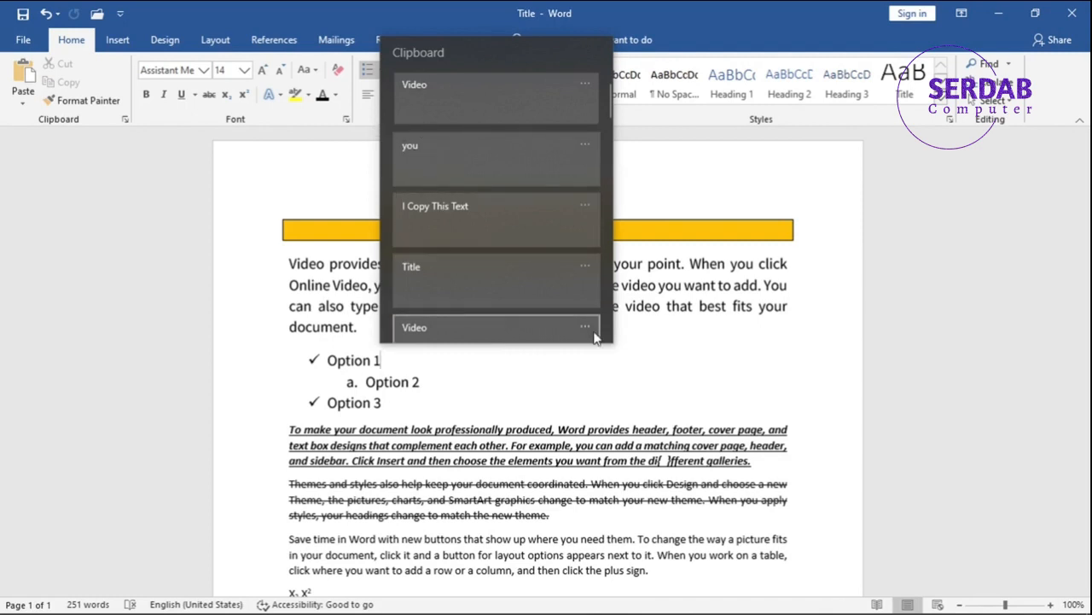
click(584, 84)
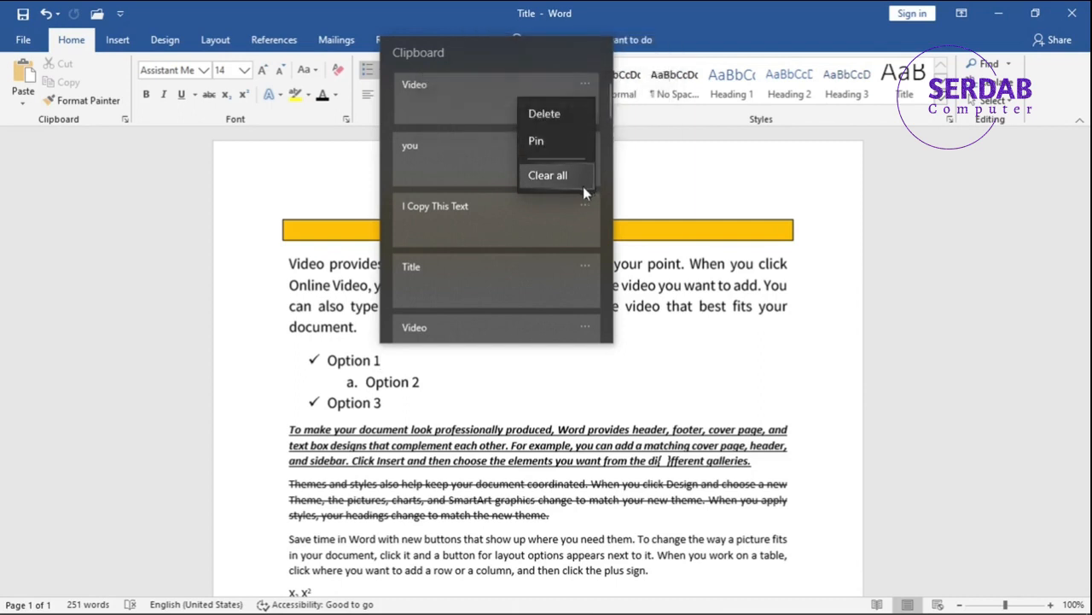
click(308, 368)
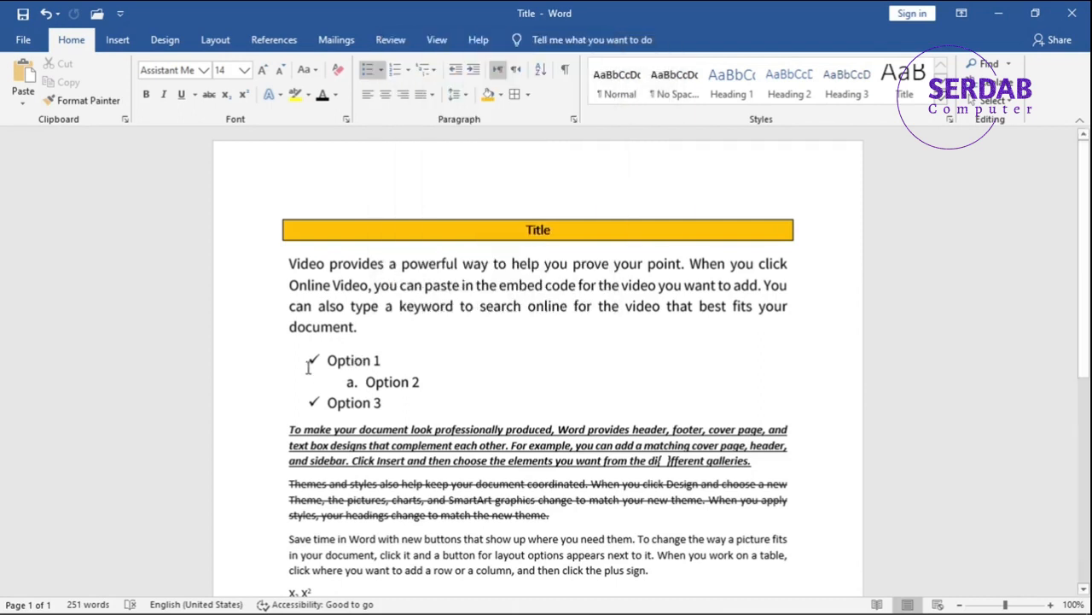